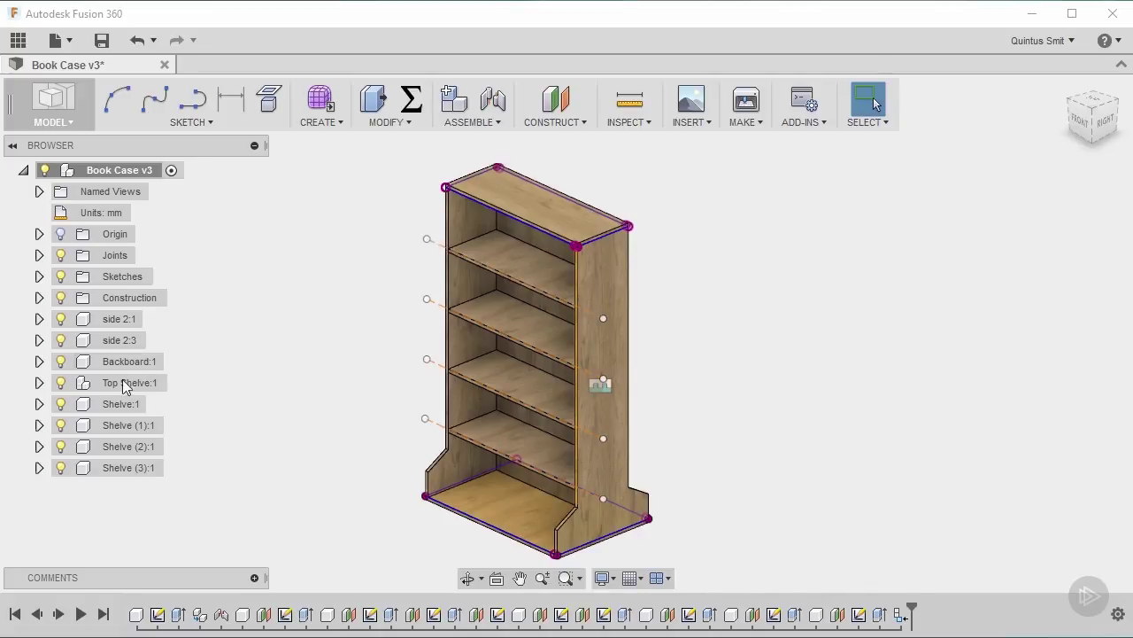
Hide Top Shelve:1's sketches and the top-level Sketches folder, zooming toward the top corner.
{"action": "left_click", "coordinate": [40, 383]}
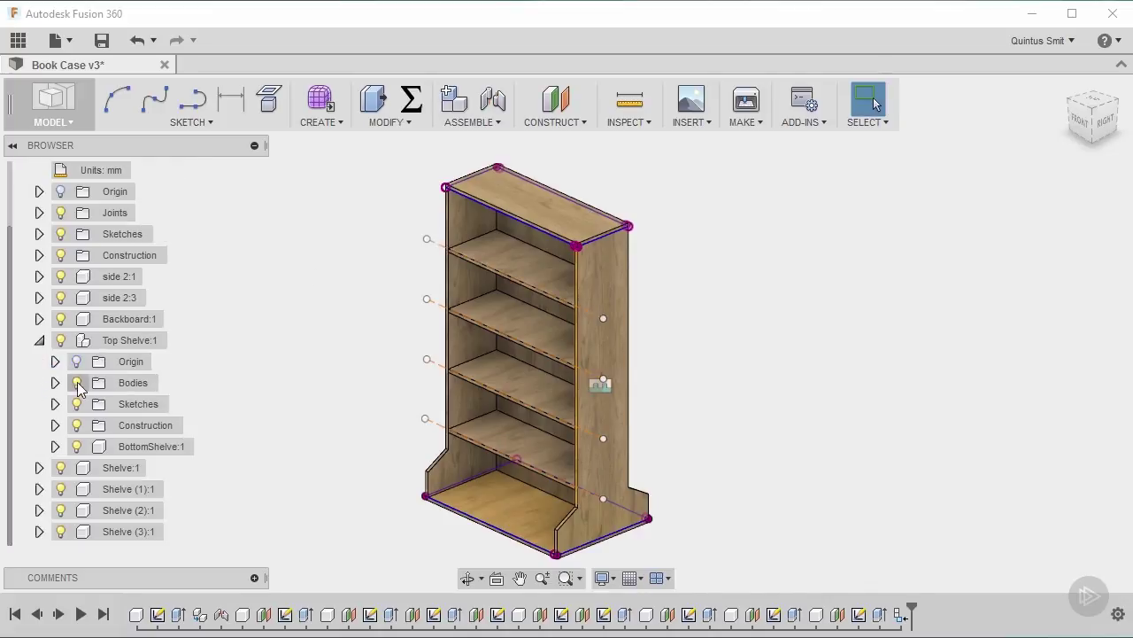
{"action": "left_click", "coordinate": [77, 404]}
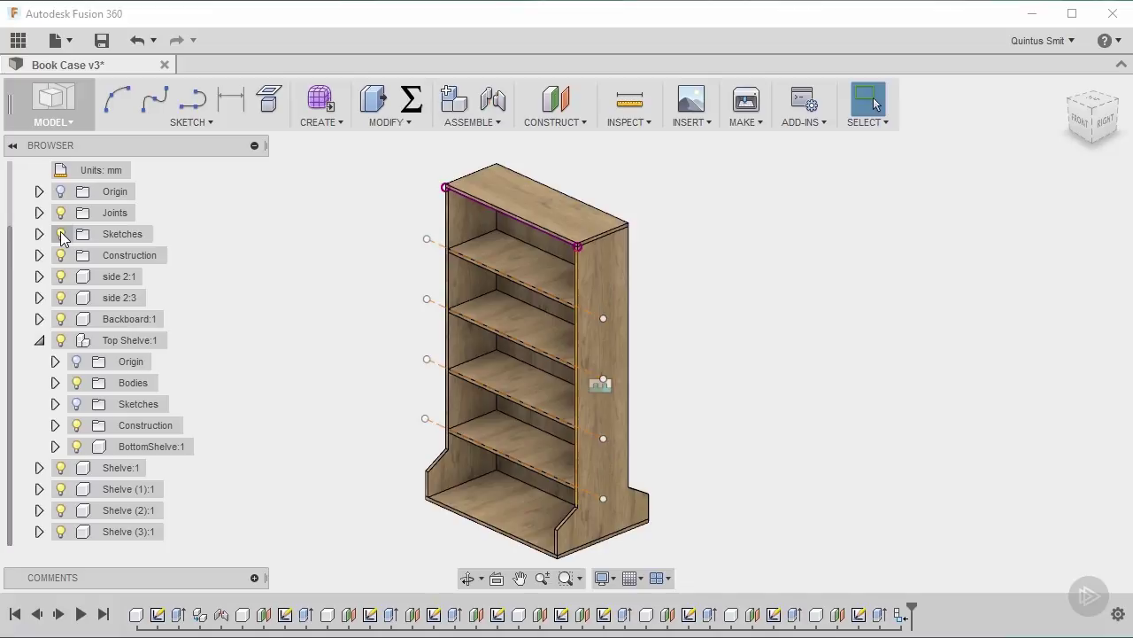
{"action": "left_click", "coordinate": [61, 234]}
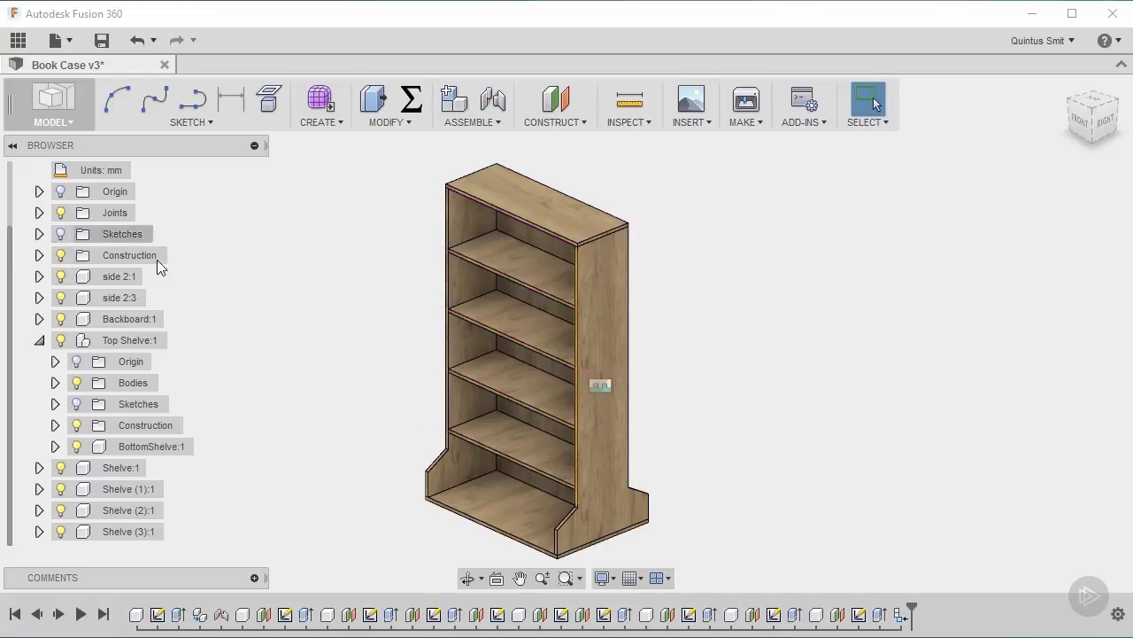
{"action": "middle_click_drag", "start_coordinate": [719, 307], "coordinate": [694, 323]}
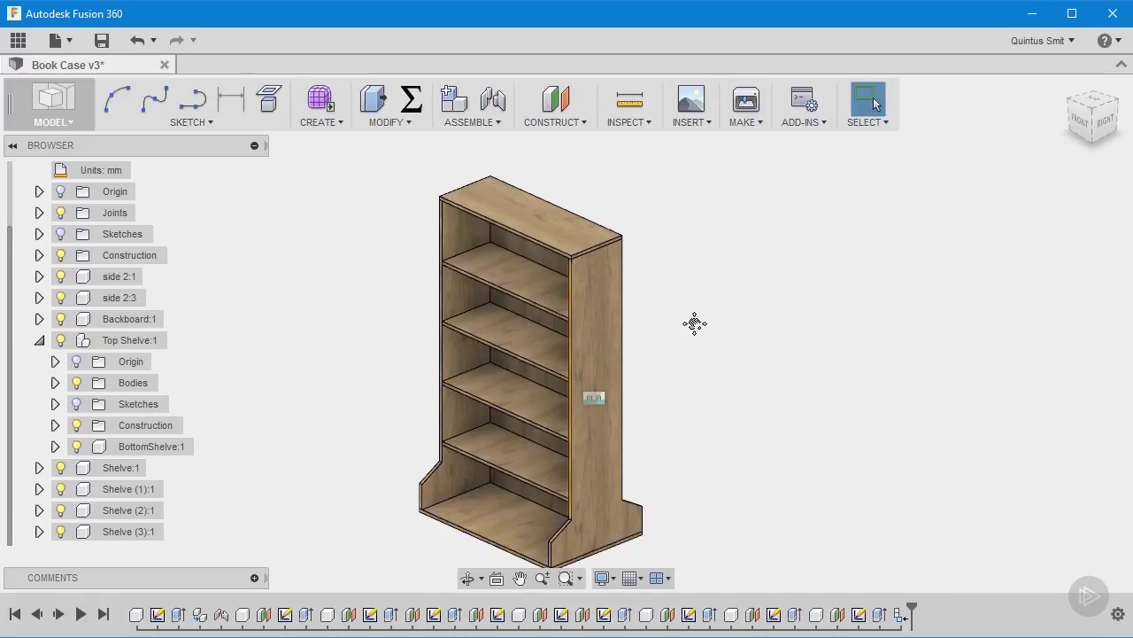
{"action": "scroll", "coordinate": [607, 249], "scroll_direction": "up", "scroll_amount": 6}
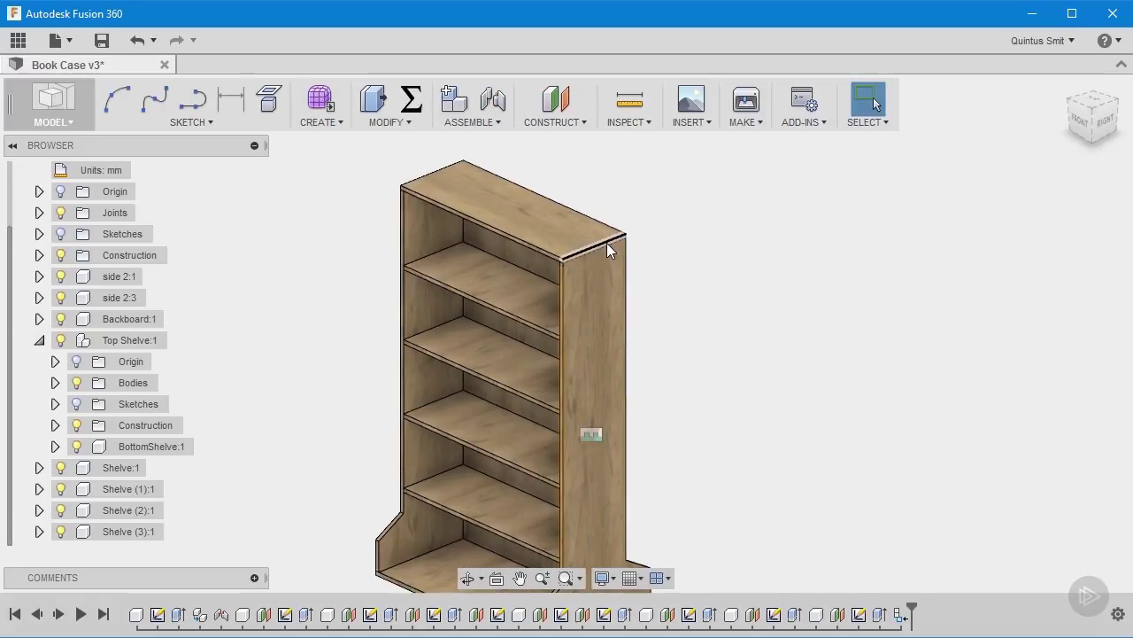
{"action": "scroll", "coordinate": [607, 243], "scroll_direction": "up", "scroll_amount": 3}
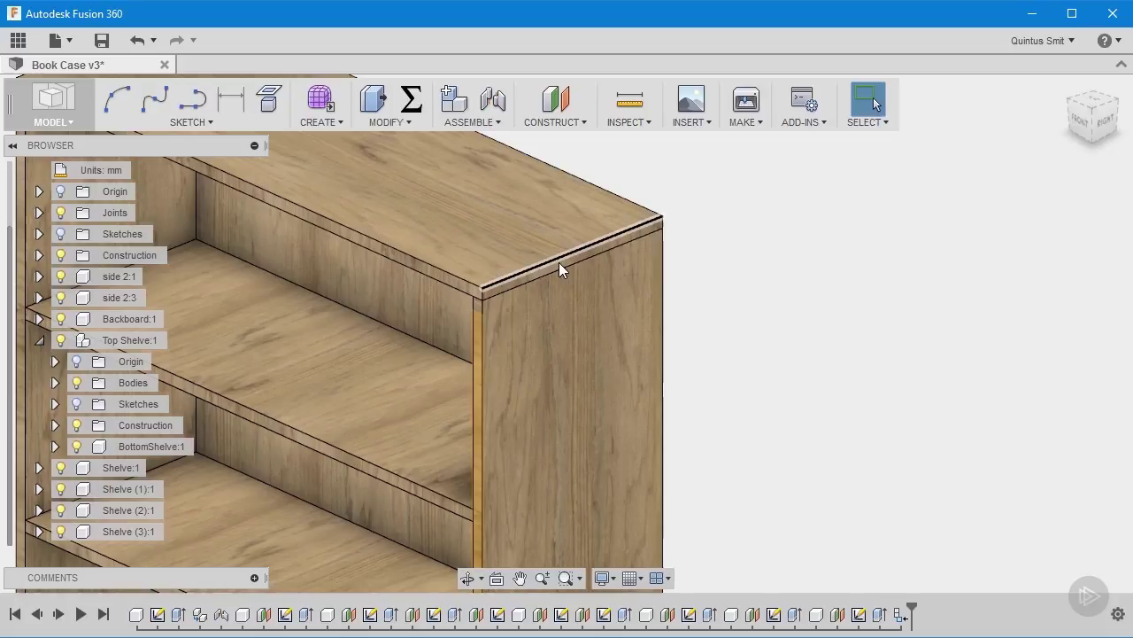
{"action": "scroll", "coordinate": [565, 263], "scroll_direction": "up", "scroll_amount": 2}
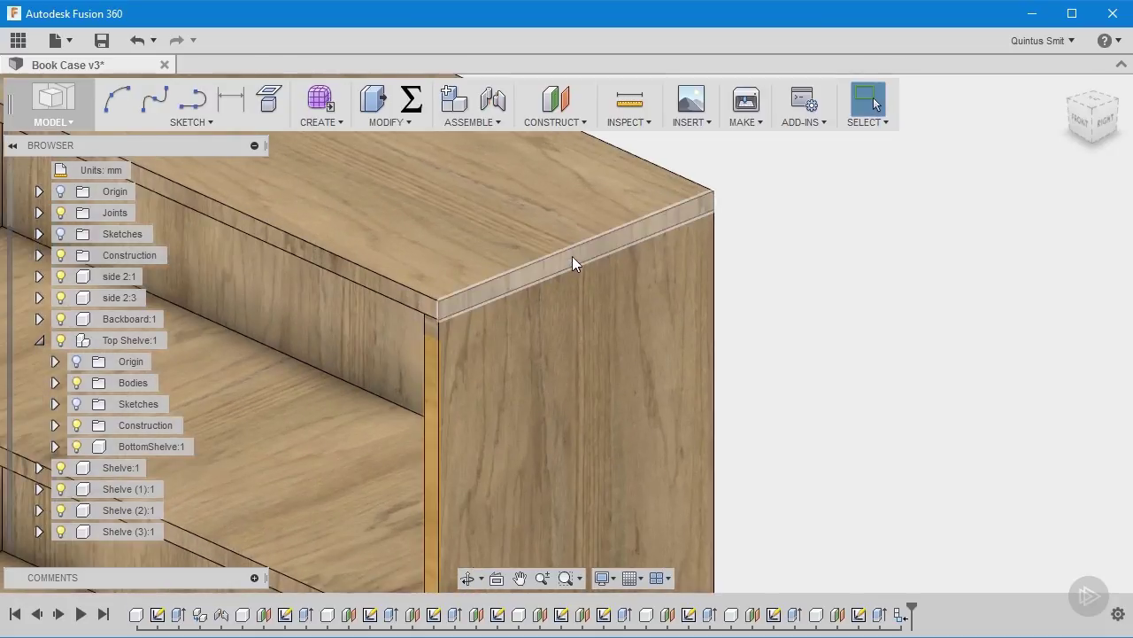
Offset the top panel's front end face outward by 20 mm.
{"action": "left_click", "coordinate": [572, 257]}
{"action": "right_click", "coordinate": [571, 263]}
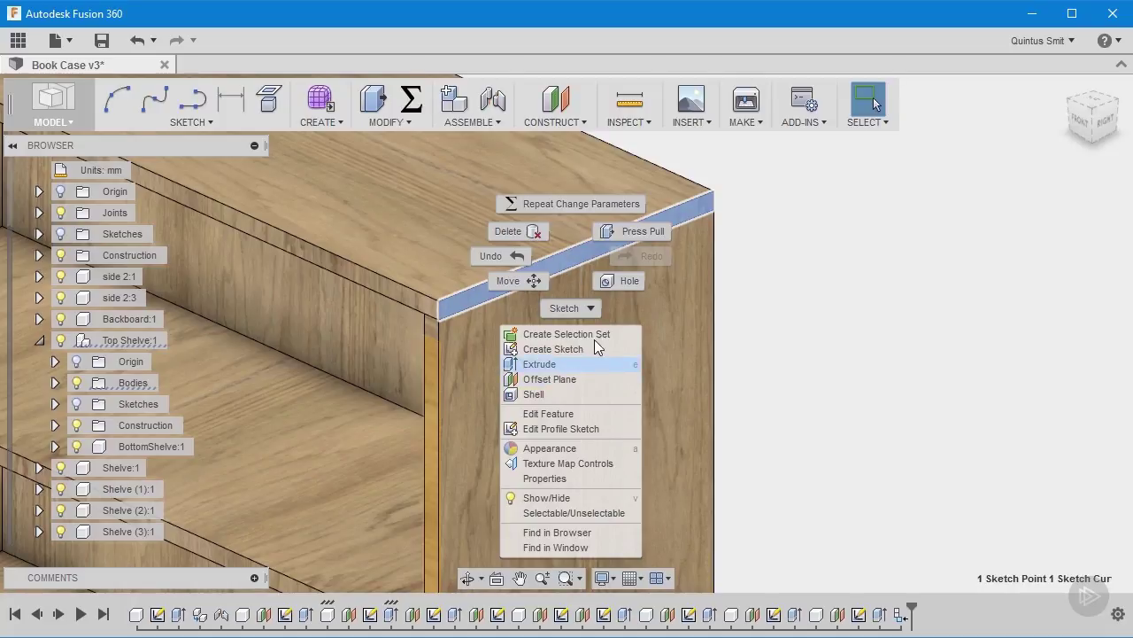
{"action": "left_click", "coordinate": [628, 235]}
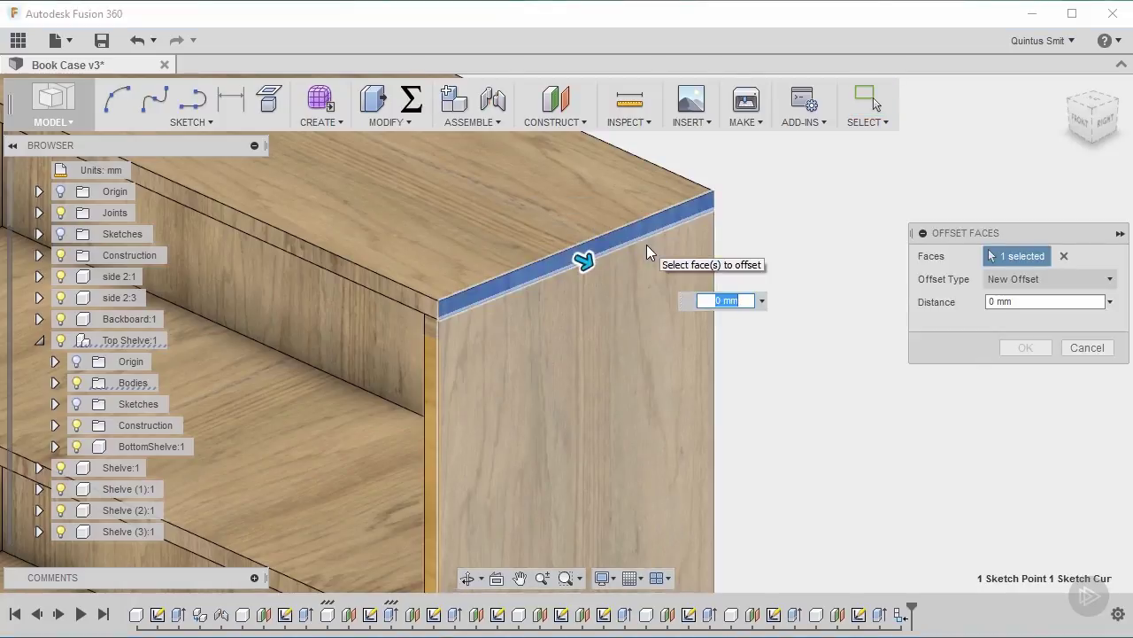
{"action": "type", "text": "20"}
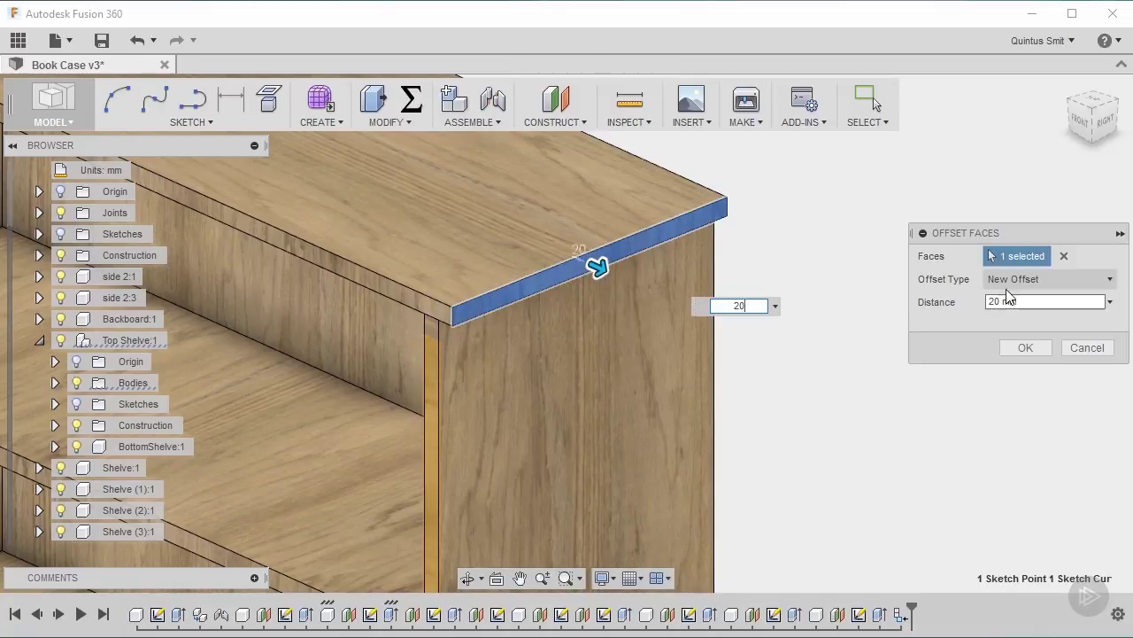
{"action": "left_click", "coordinate": [1025, 347]}
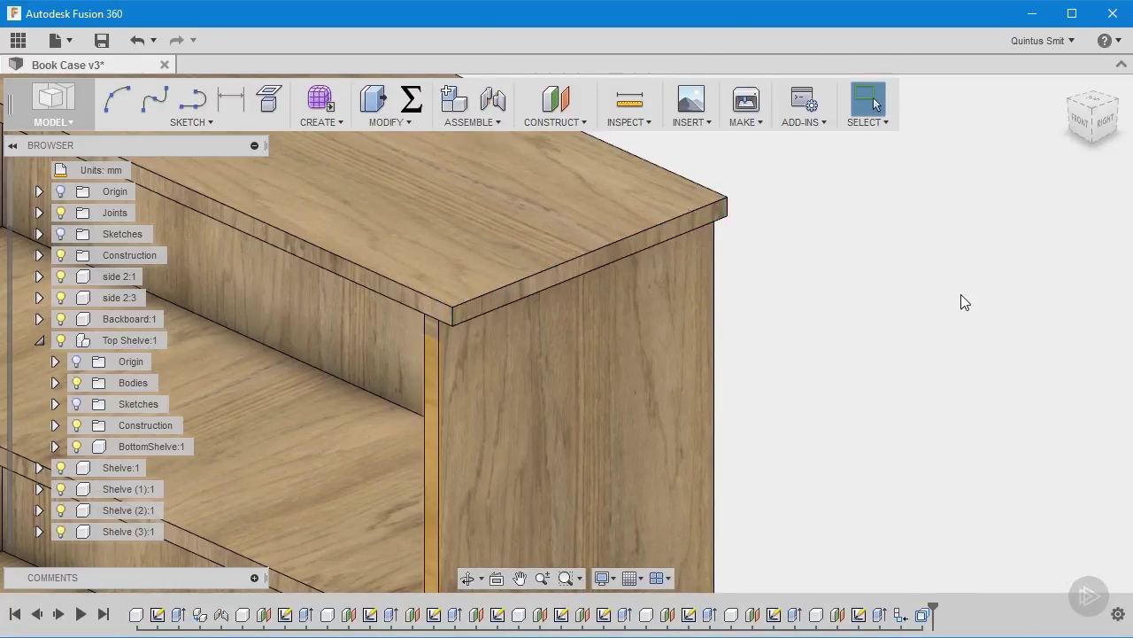
Offset the top panel's back edge face outward by 20 mm.
{"action": "middle_click_drag", "start_coordinate": [964, 302], "coordinate": [718, 253], "text": "shift"}
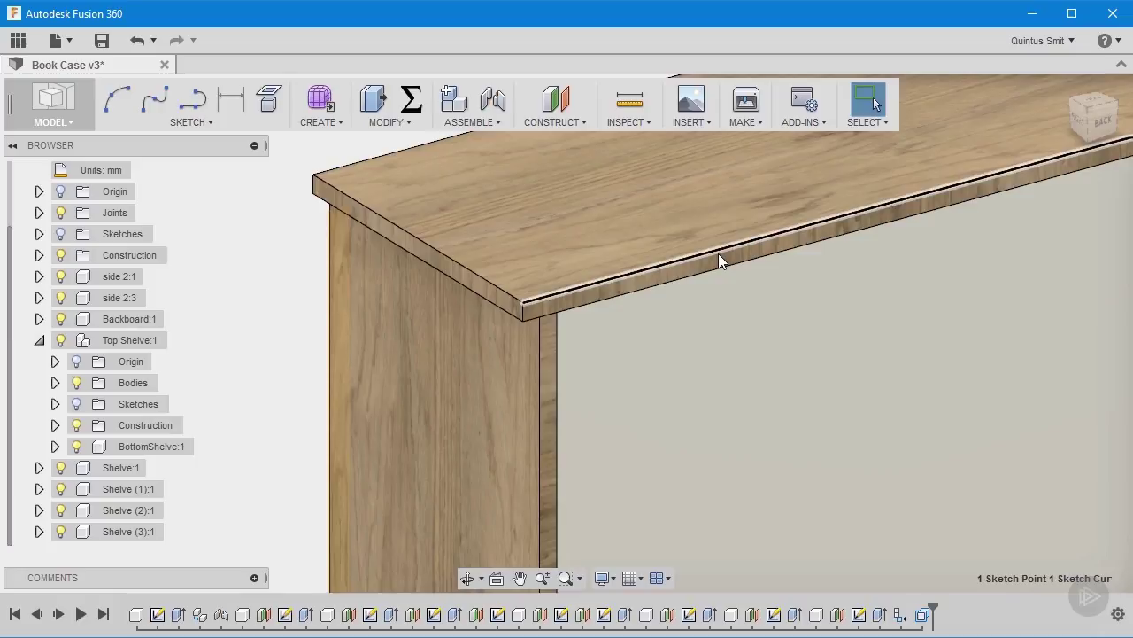
{"action": "left_click", "coordinate": [717, 261]}
{"action": "right_click", "coordinate": [717, 261]}
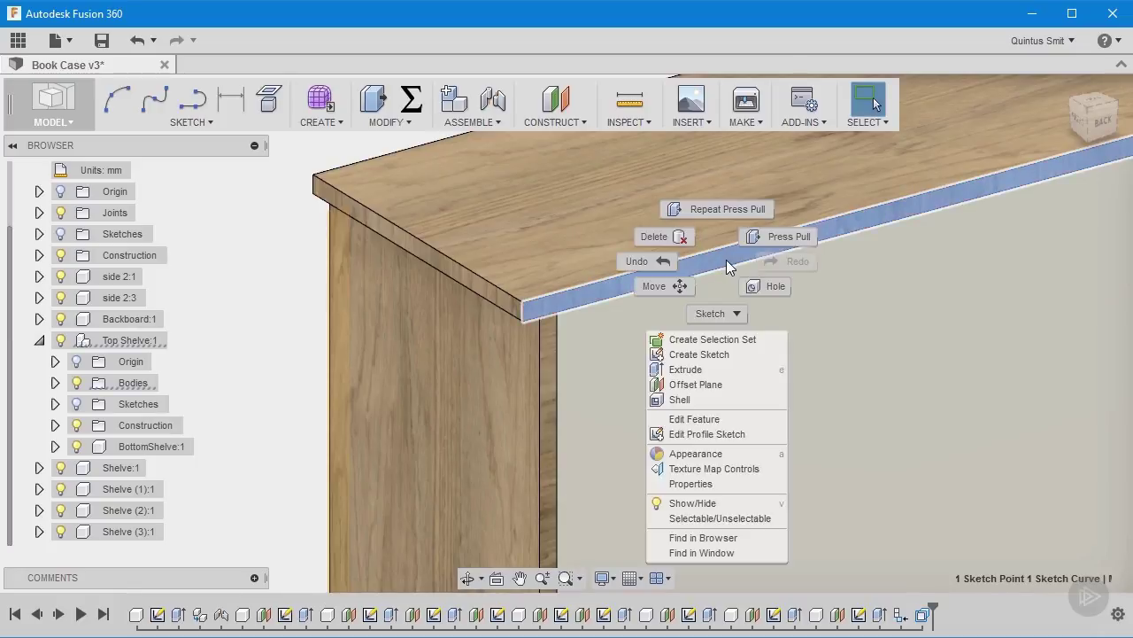
{"action": "left_click", "coordinate": [733, 210]}
{"action": "type", "text": "20"}
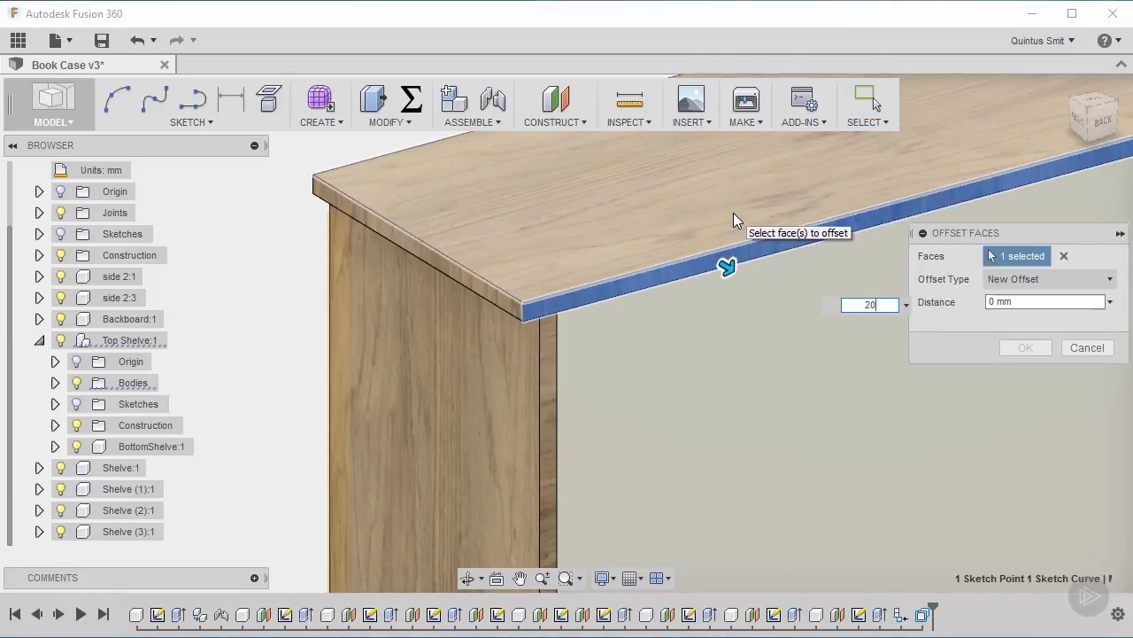
{"action": "key", "text": "Return"}
Offset the top panel's remaining edge face outward by 20 mm.
{"action": "middle_click_drag", "start_coordinate": [846, 367], "coordinate": [885, 311], "text": "shift"}
{"action": "left_click", "coordinate": [955, 261]}
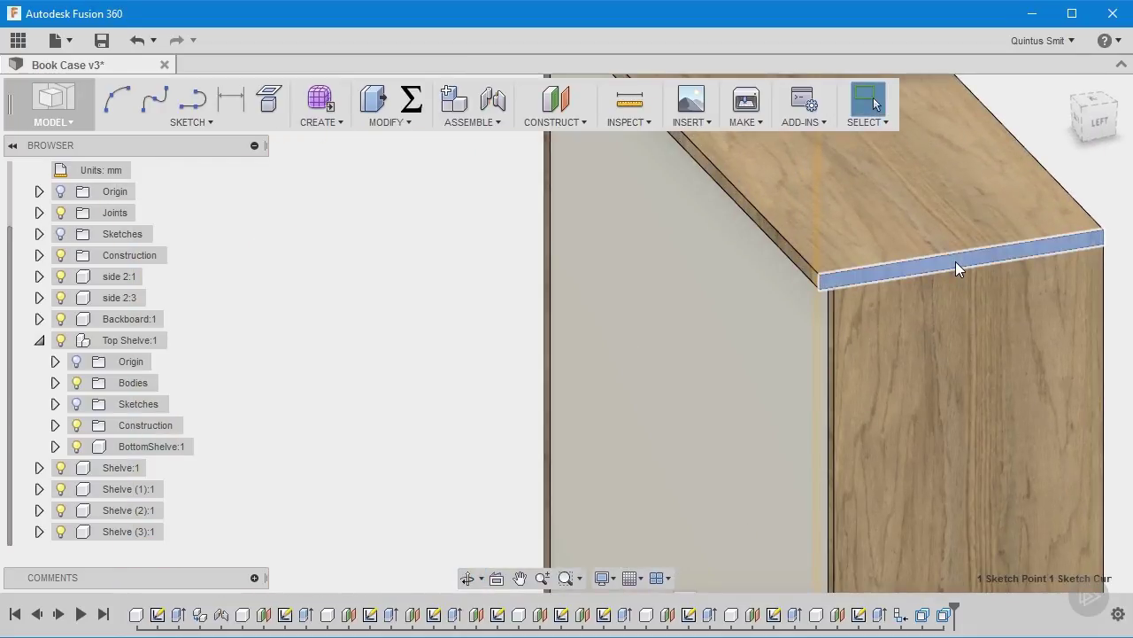
{"action": "right_click", "coordinate": [956, 262]}
{"action": "left_click", "coordinate": [1011, 241]}
{"action": "type", "text": "2"}
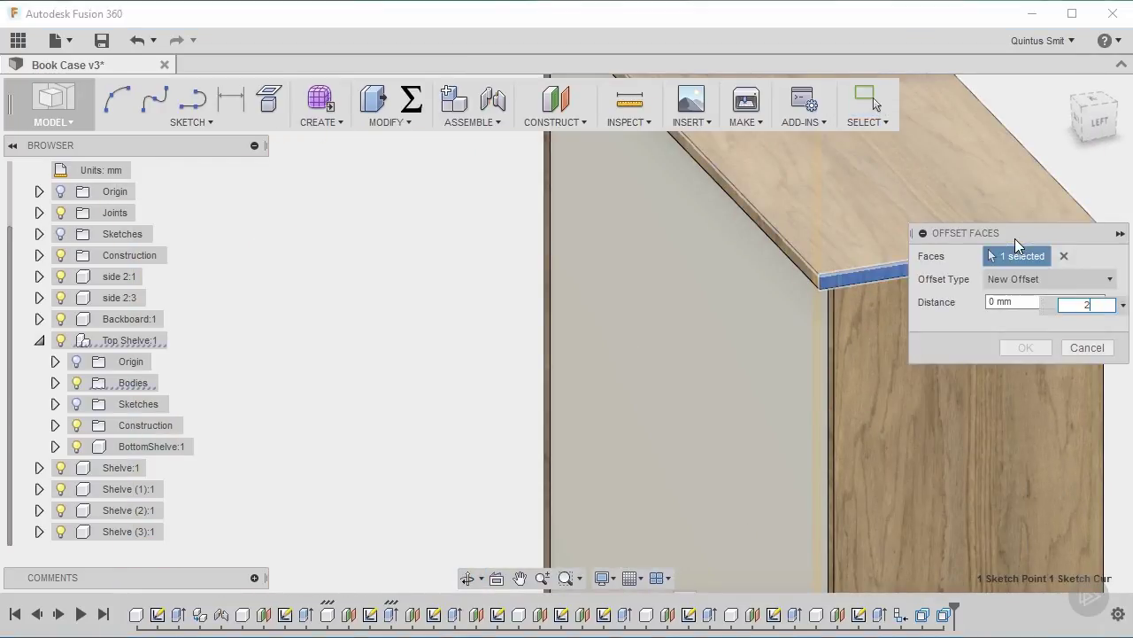
{"action": "type", "text": "0"}
{"action": "key", "text": "Return"}
{"action": "middle_click_drag", "start_coordinate": [910, 281], "coordinate": [936, 369], "text": "shift"}
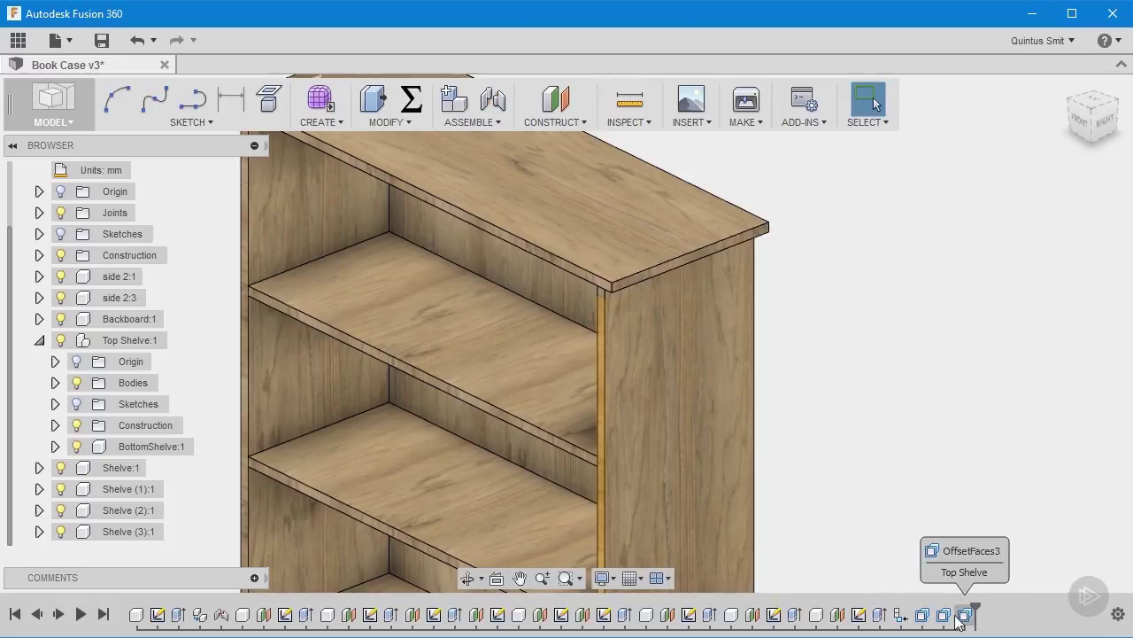
{"action": "middle_click_drag", "start_coordinate": [723, 425], "coordinate": [742, 440]}
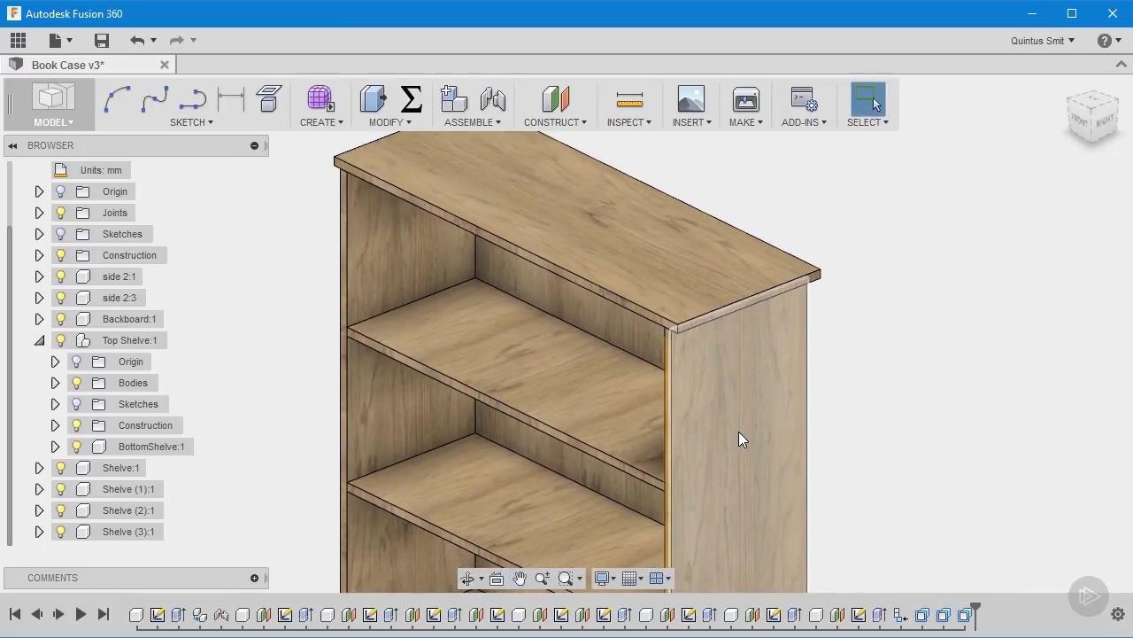
{"action": "scroll", "coordinate": [742, 438], "scroll_direction": "down", "scroll_amount": 1}
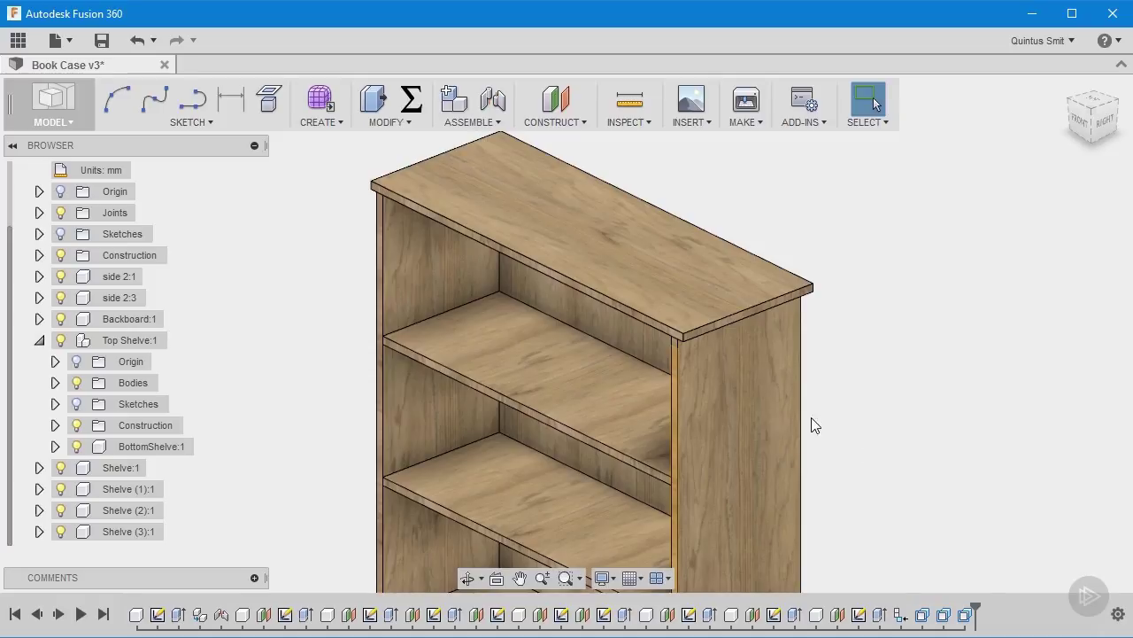
Change bcWidth to 400 mm in Change Parameters and orbit to check the wider bookcase.
{"action": "left_click", "coordinate": [413, 102]}
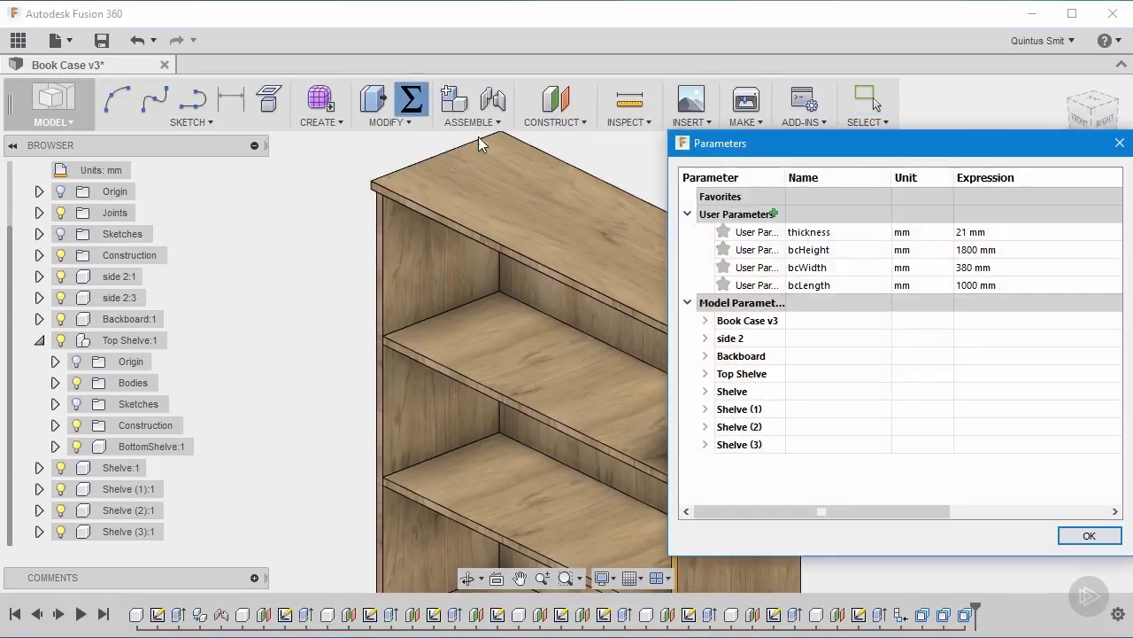
{"action": "double_click", "coordinate": [1012, 275]}
{"action": "type", "text": "400"}
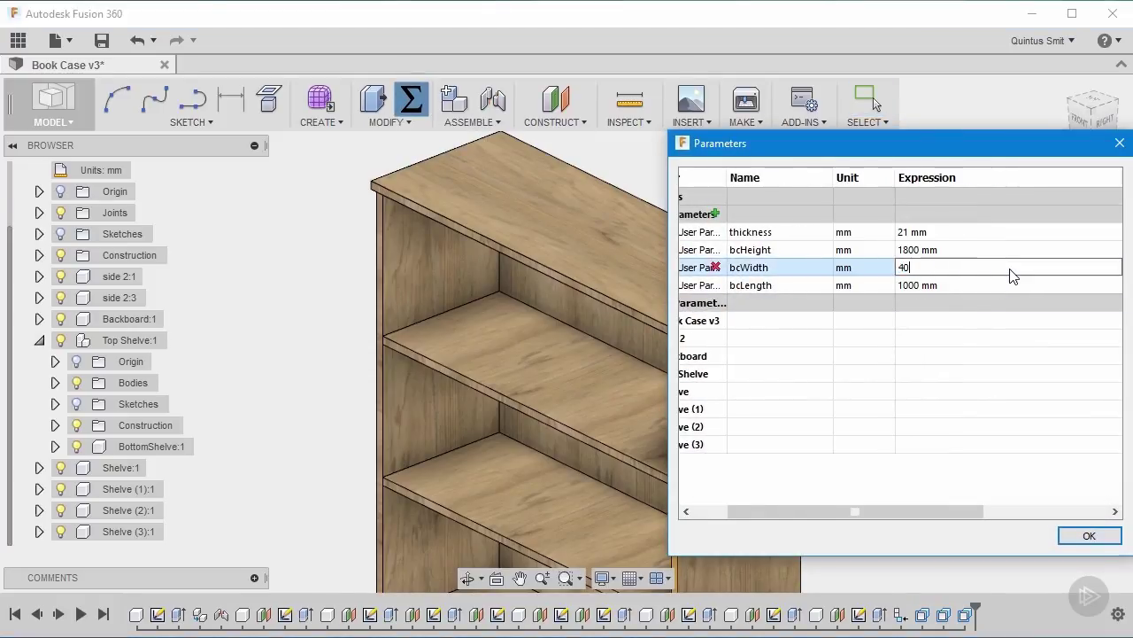
{"action": "left_click", "coordinate": [1090, 536]}
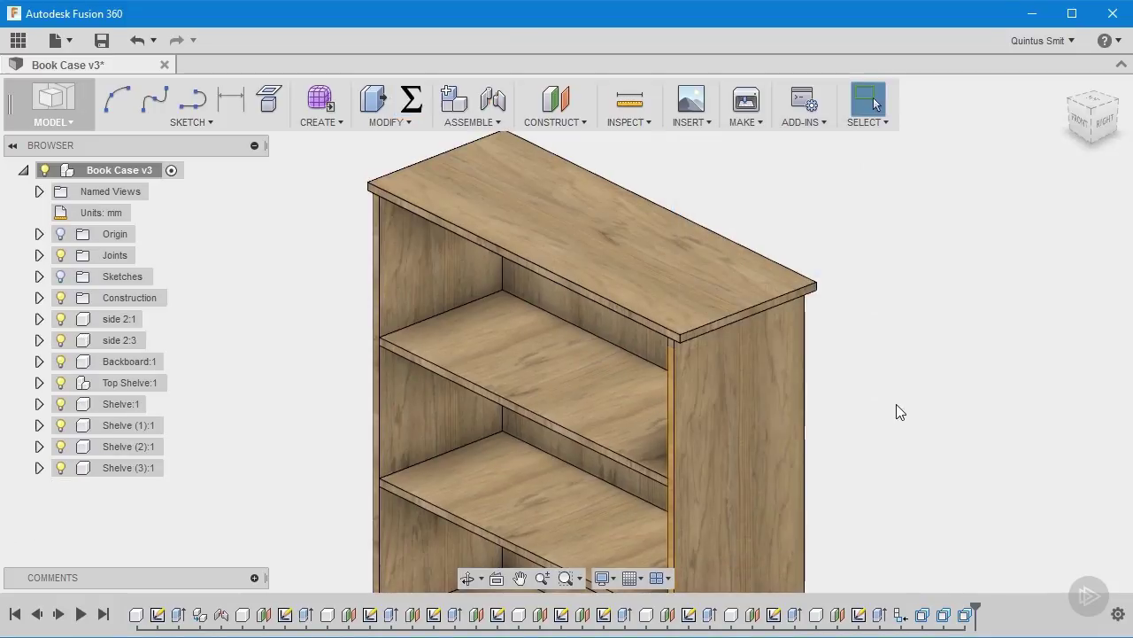
{"action": "mouse_move", "coordinate": [898, 394]}
{"action": "middle_mouse_down", "text": "shift"}
{"action": "mouse_move", "coordinate": [809, 381]}
{"action": "mouse_move", "coordinate": [898, 413]}
{"action": "middle_mouse_up", "text": "shift"}
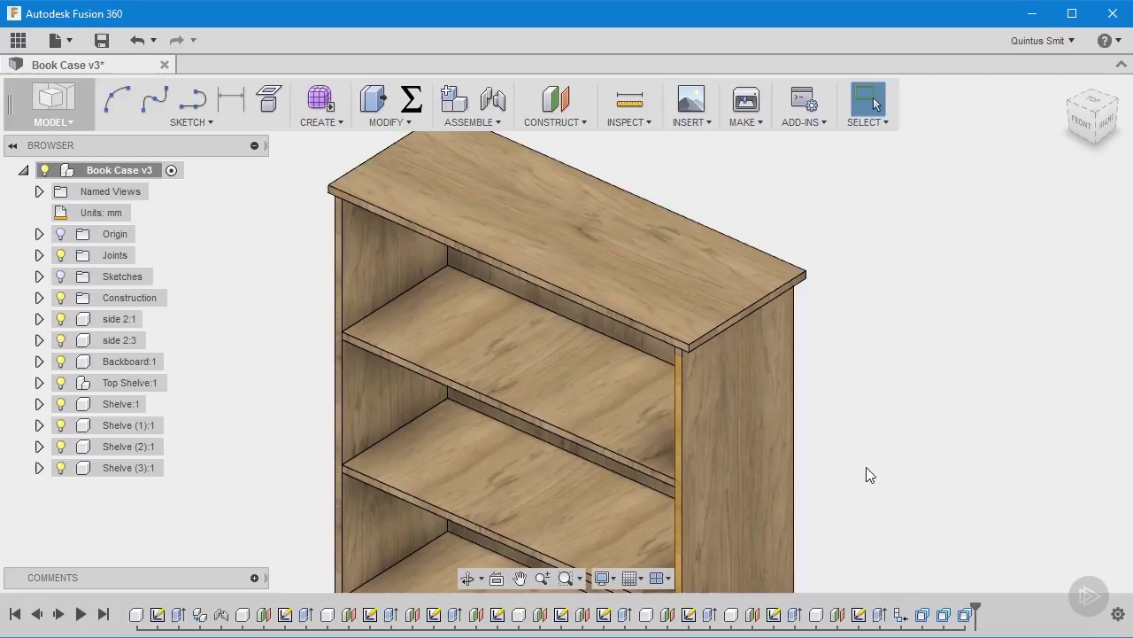
{"action": "middle_click_drag", "start_coordinate": [866, 467], "coordinate": [854, 413], "text": "shift"}
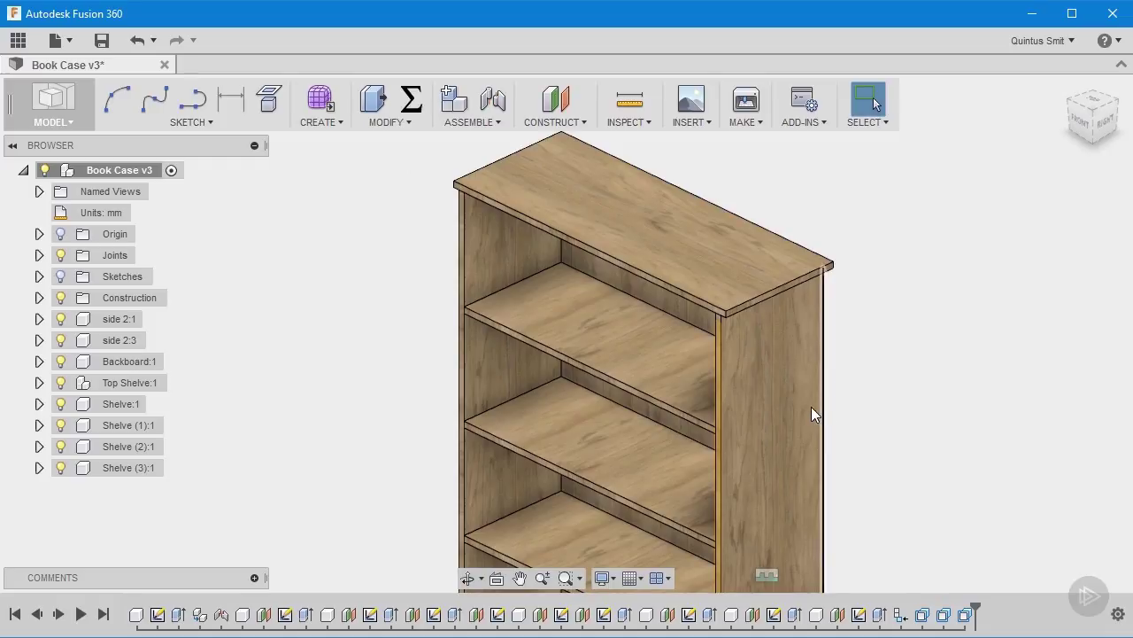
{"action": "left_click", "coordinate": [770, 361]}
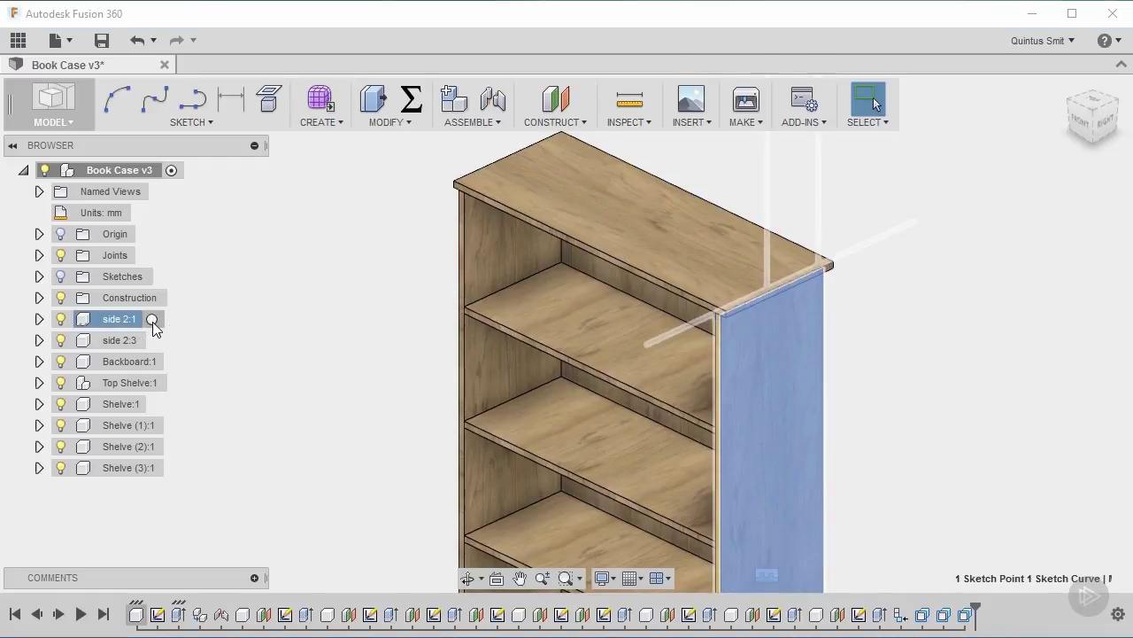
Activate the side 2:1 component and select its panel to edit the profile sketch.
{"action": "left_click", "coordinate": [152, 321]}
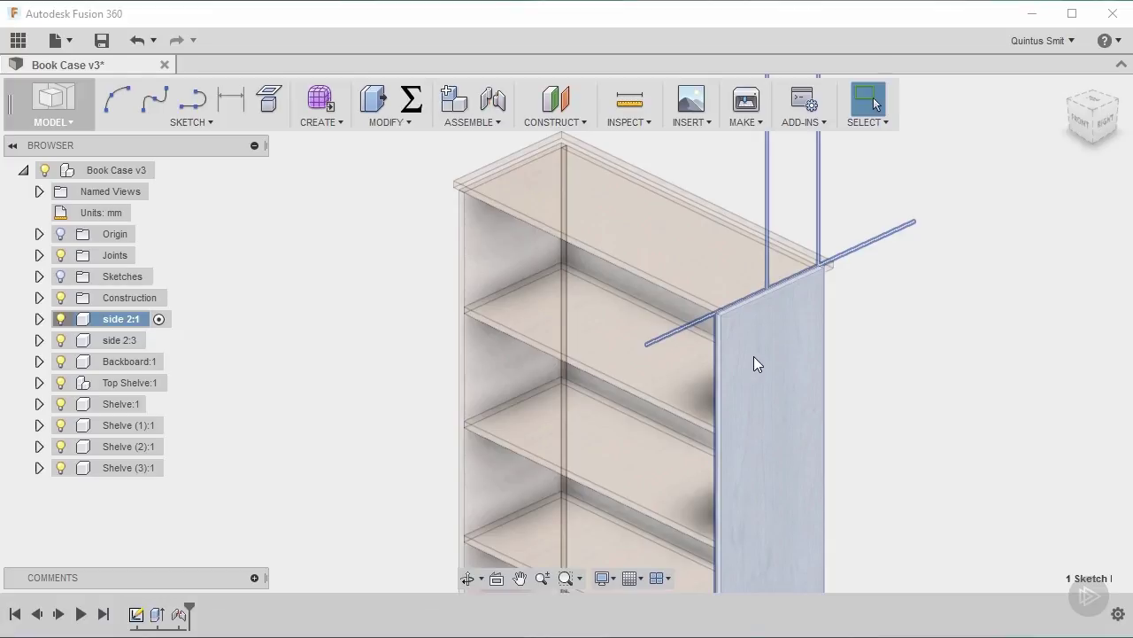
{"action": "left_click", "coordinate": [332, 324]}
{"action": "left_click", "coordinate": [769, 379]}
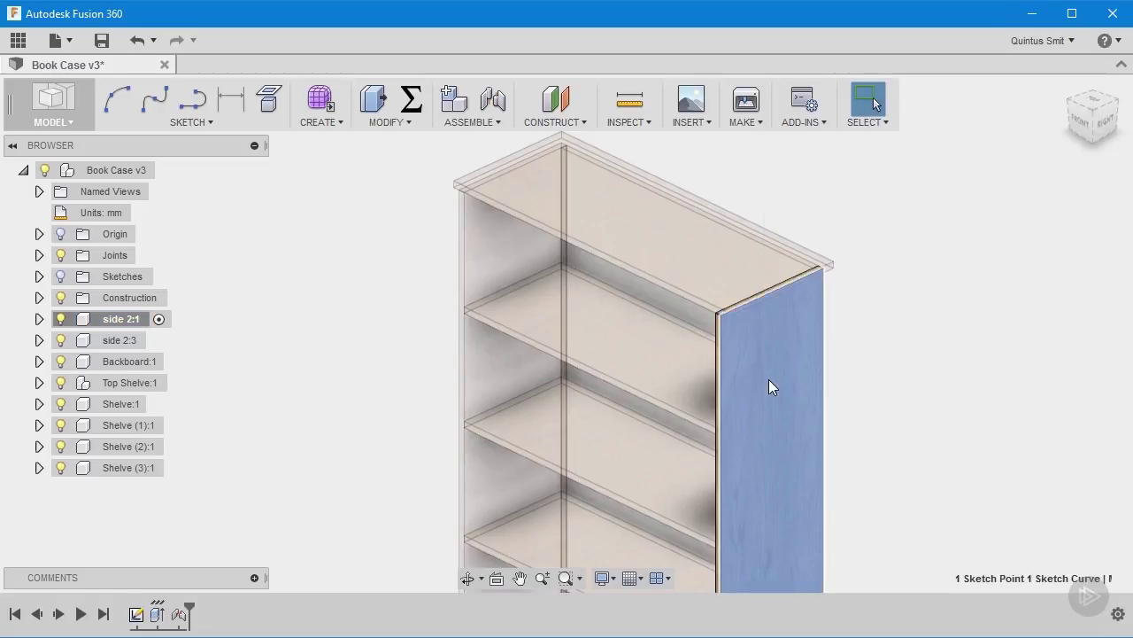
{"action": "right_click", "coordinate": [769, 379]}
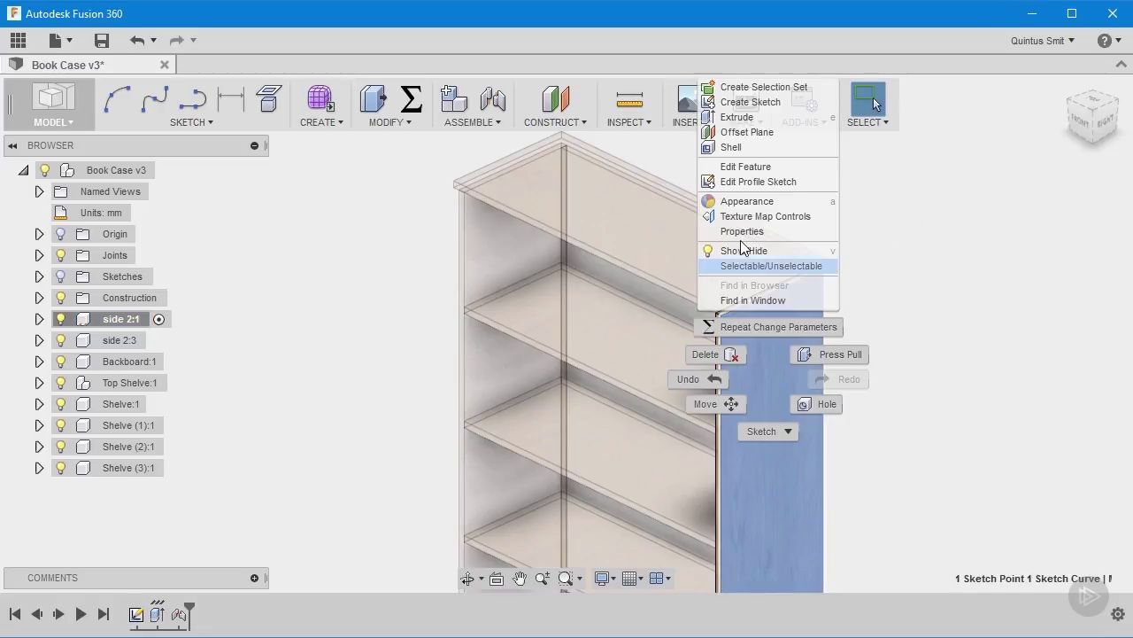
Open the side panel's profile sketch and draw a rectangular tab outline on its top edge.
{"action": "left_click", "coordinate": [753, 183]}
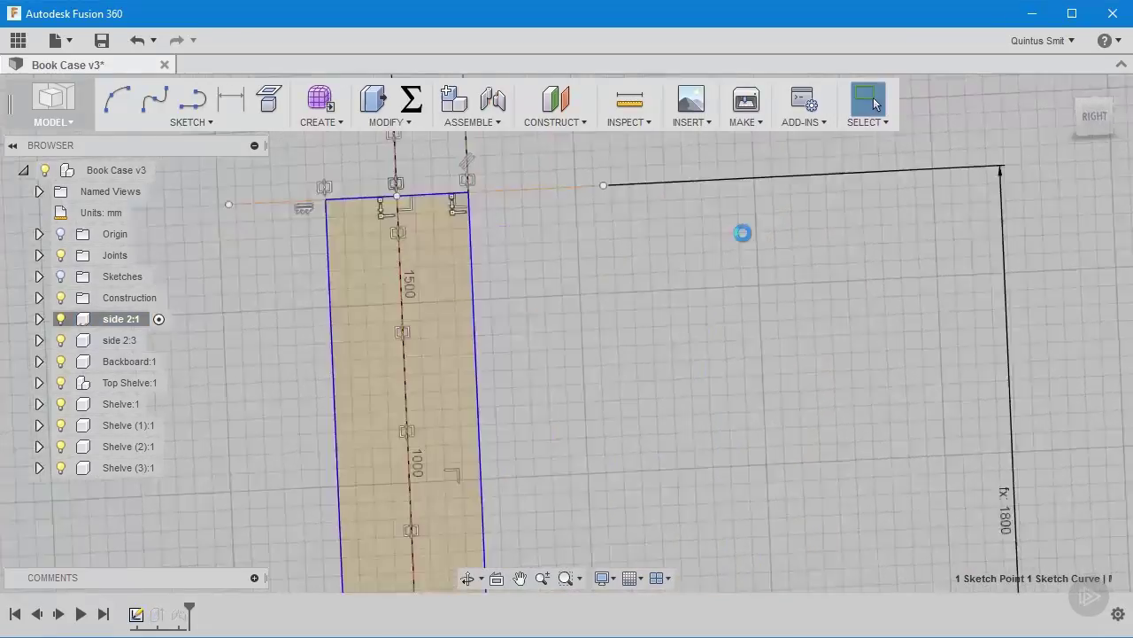
{"action": "middle_click_drag", "start_coordinate": [478, 291], "coordinate": [701, 402]}
{"action": "scroll", "coordinate": [585, 276], "scroll_direction": "up", "scroll_amount": 6}
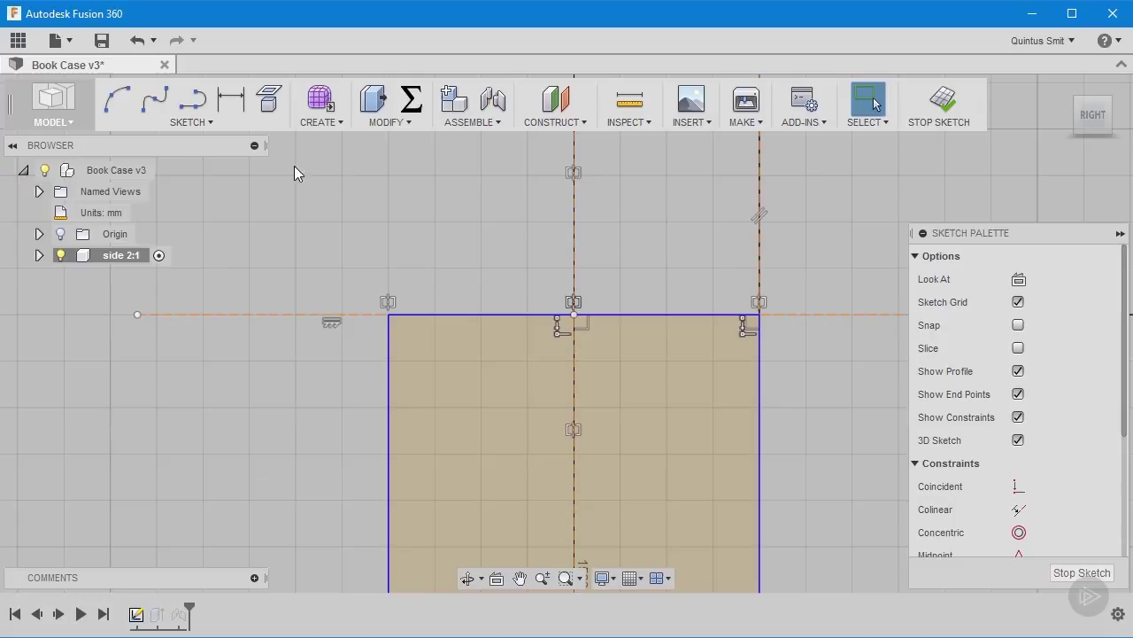
{"action": "key", "text": "l"}
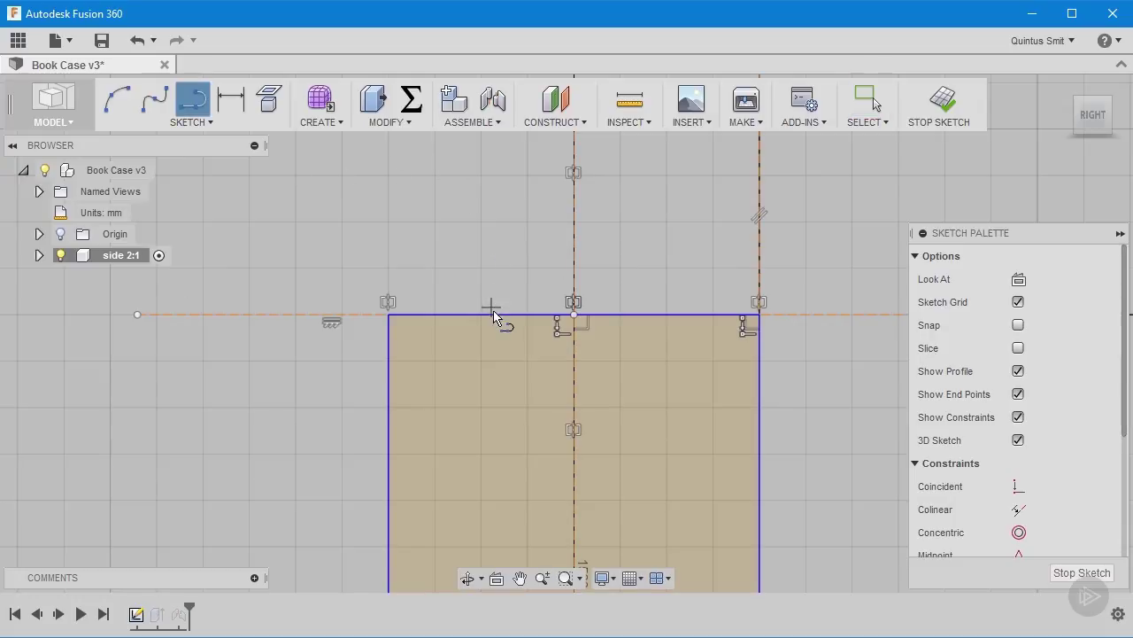
{"action": "left_click", "coordinate": [494, 314]}
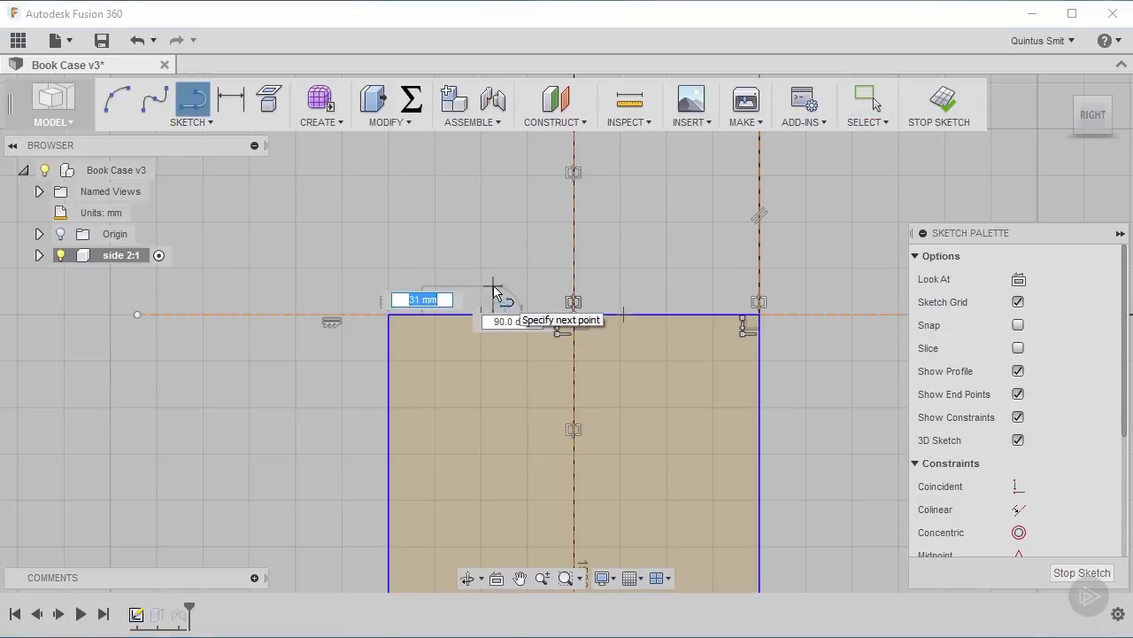
{"action": "left_click", "coordinate": [493, 286]}
{"action": "left_click", "coordinate": [648, 286]}
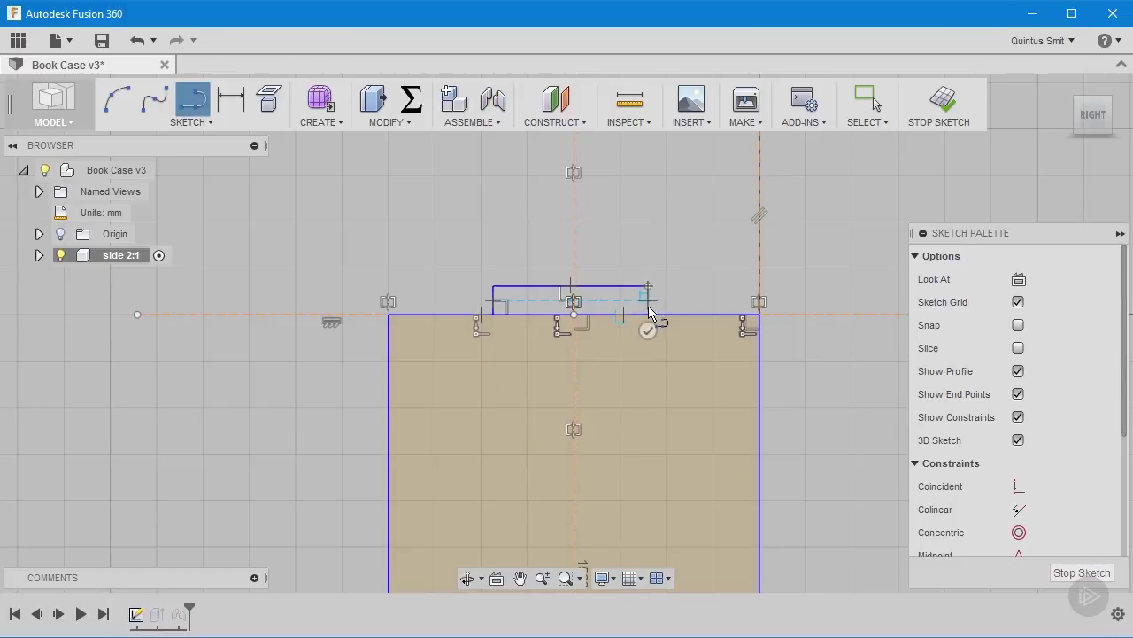
{"action": "left_click", "coordinate": [649, 314]}
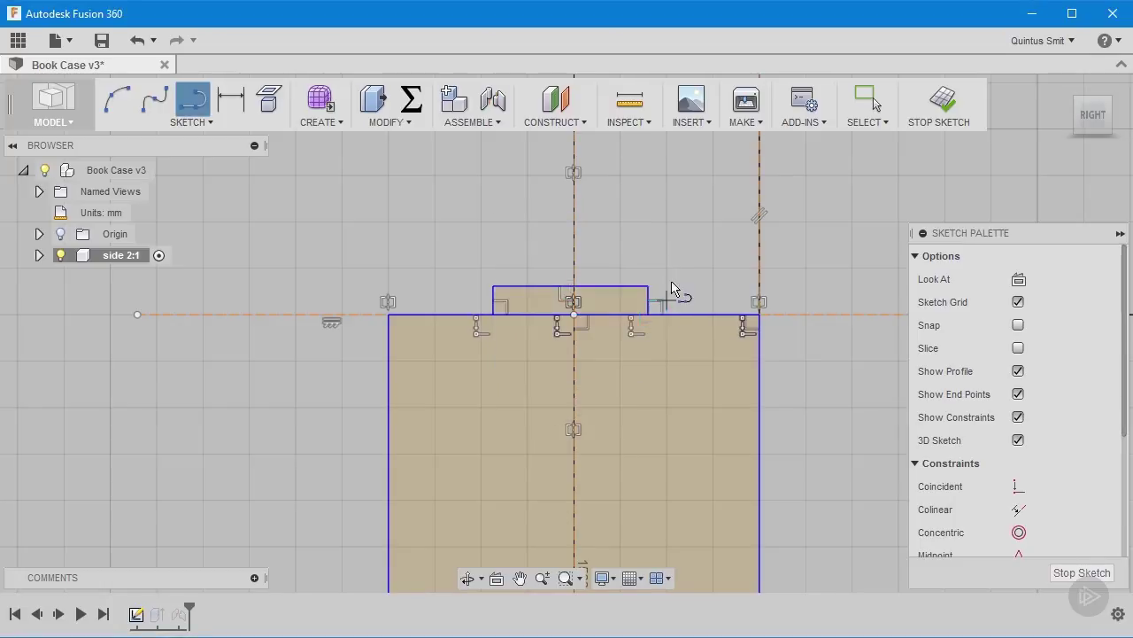
{"action": "key", "text": "Escape"}
{"action": "scroll", "coordinate": [693, 292], "scroll_direction": "up", "scroll_amount": 1}
{"action": "scroll", "coordinate": [693, 291], "scroll_direction": "up", "scroll_amount": 3}
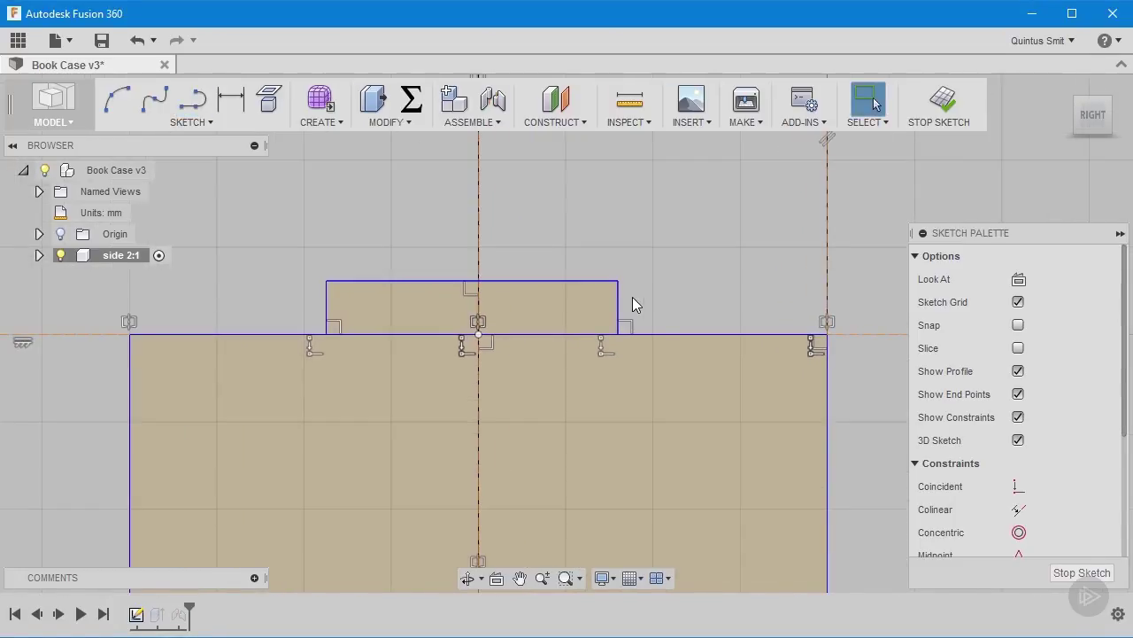
{"action": "middle_click_drag", "start_coordinate": [622, 296], "coordinate": [666, 297]}
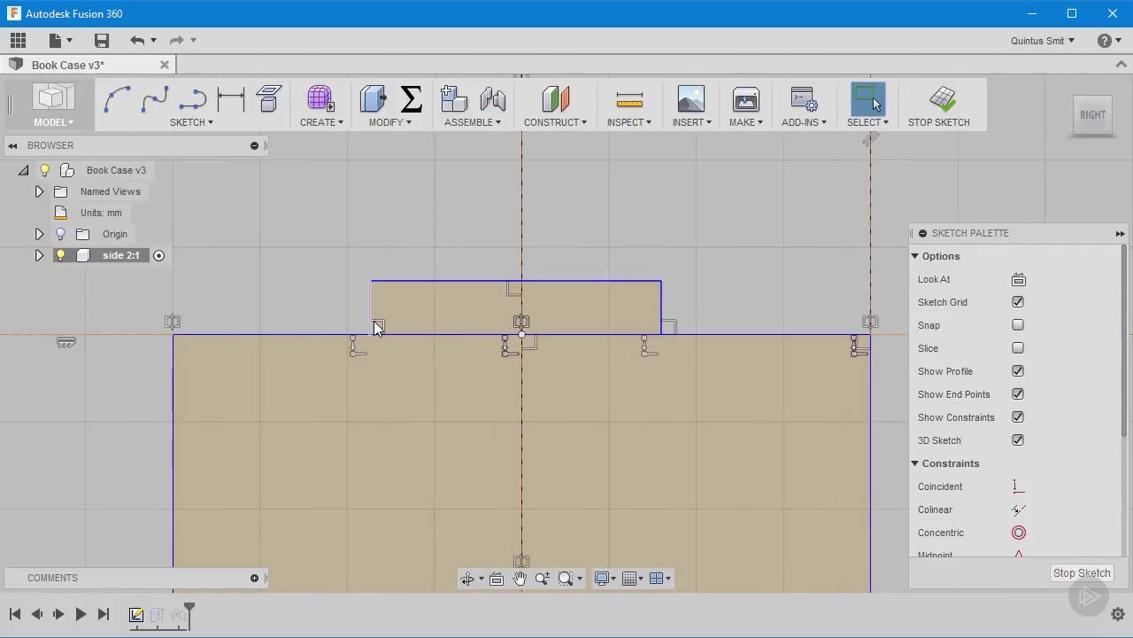
{"action": "mouse_move", "coordinate": [650, 278]}
{"action": "middle_mouse_down"}
{"action": "mouse_move", "coordinate": [681, 253]}
{"action": "mouse_move", "coordinate": [666, 248]}
{"action": "middle_mouse_up"}
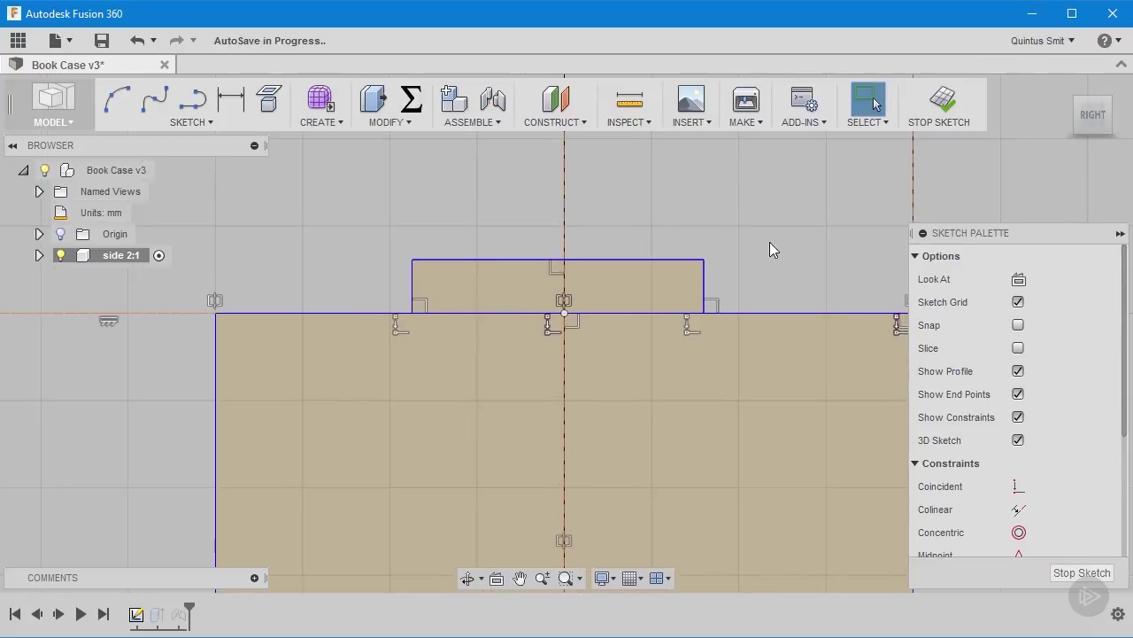
Dimension the tab's side 80 mm from the panel's centre line.
{"action": "key", "text": "d"}
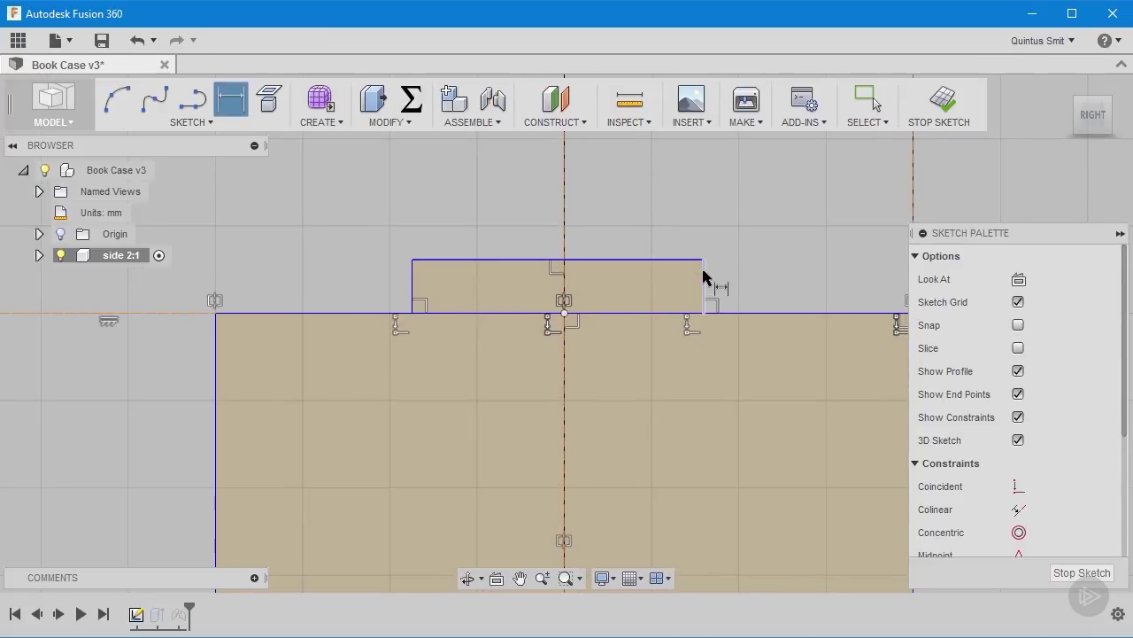
{"action": "left_click", "coordinate": [704, 280]}
{"action": "left_click", "coordinate": [565, 235]}
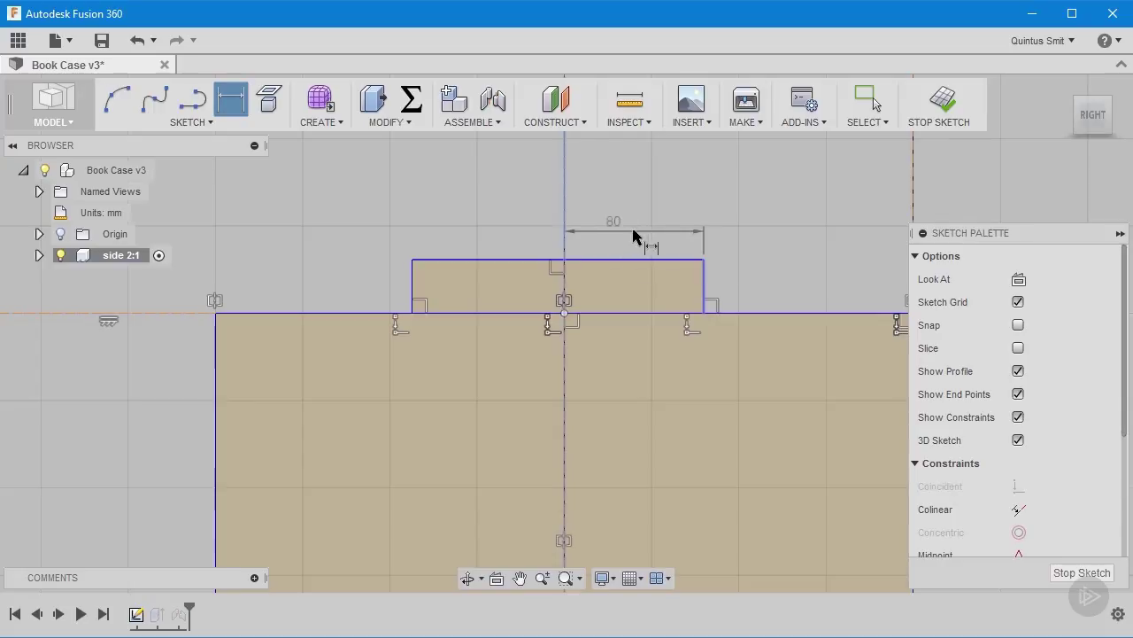
{"action": "left_click", "coordinate": [633, 234]}
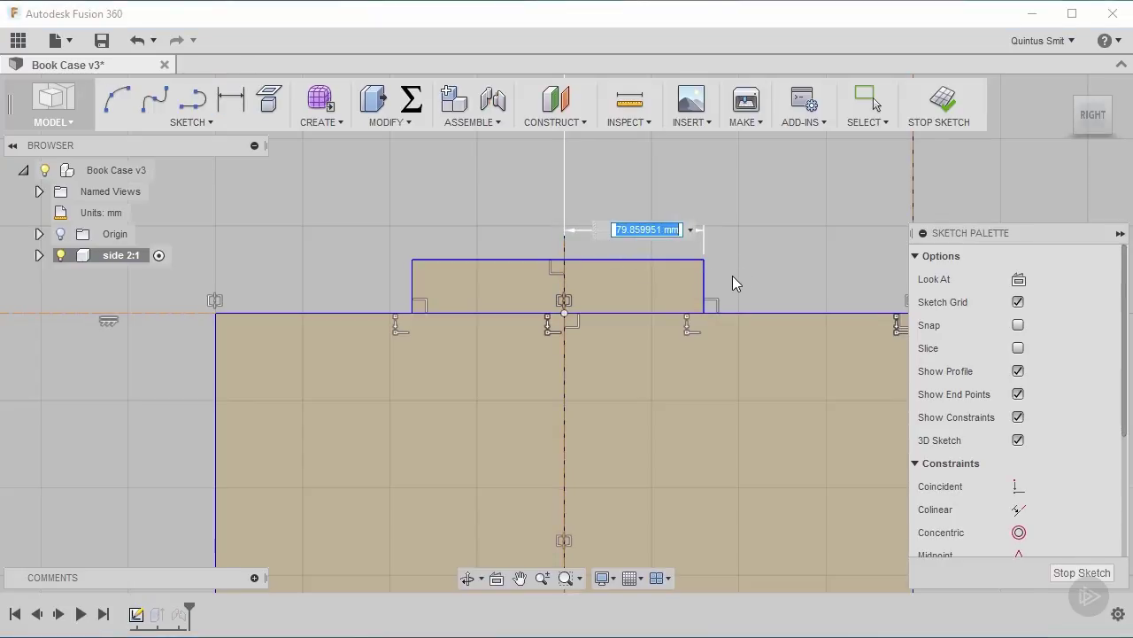
{"action": "type", "text": "80"}
{"action": "key", "text": "Return"}
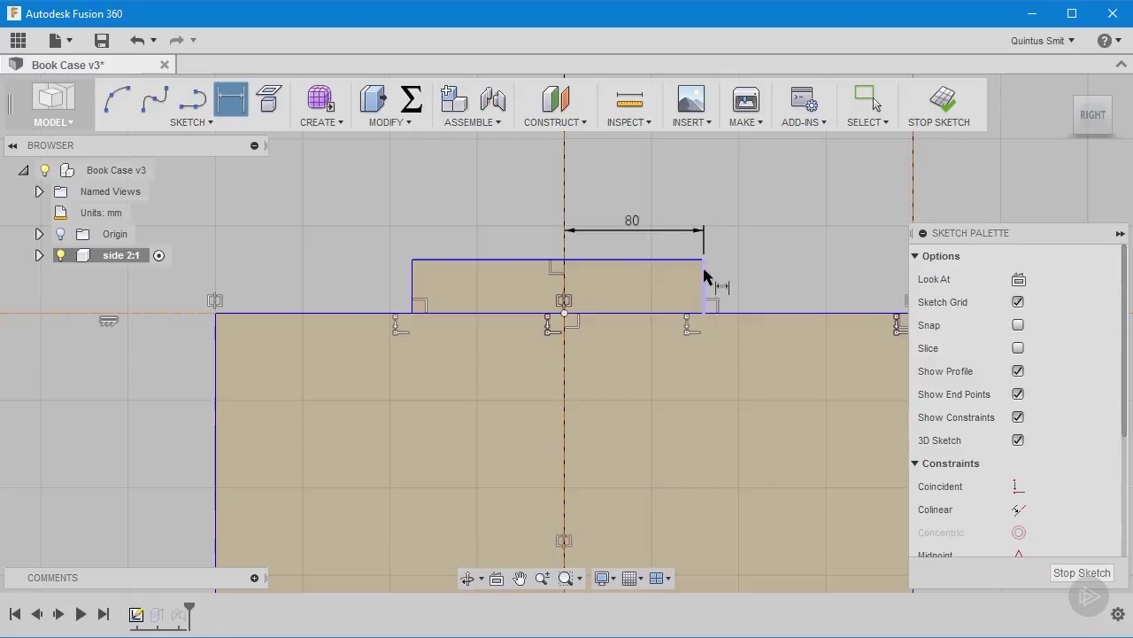
Dimension the tab width as bcWidth/3.
{"action": "left_click", "coordinate": [426, 248]}
{"action": "left_click", "coordinate": [491, 183]}
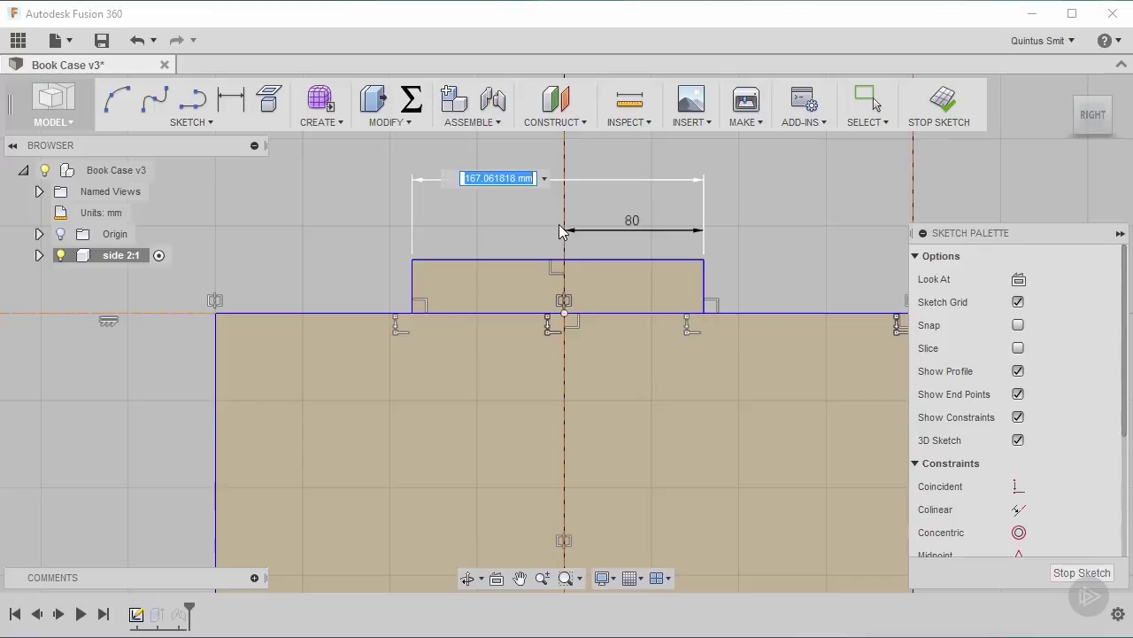
{"action": "type", "text": "wi"}
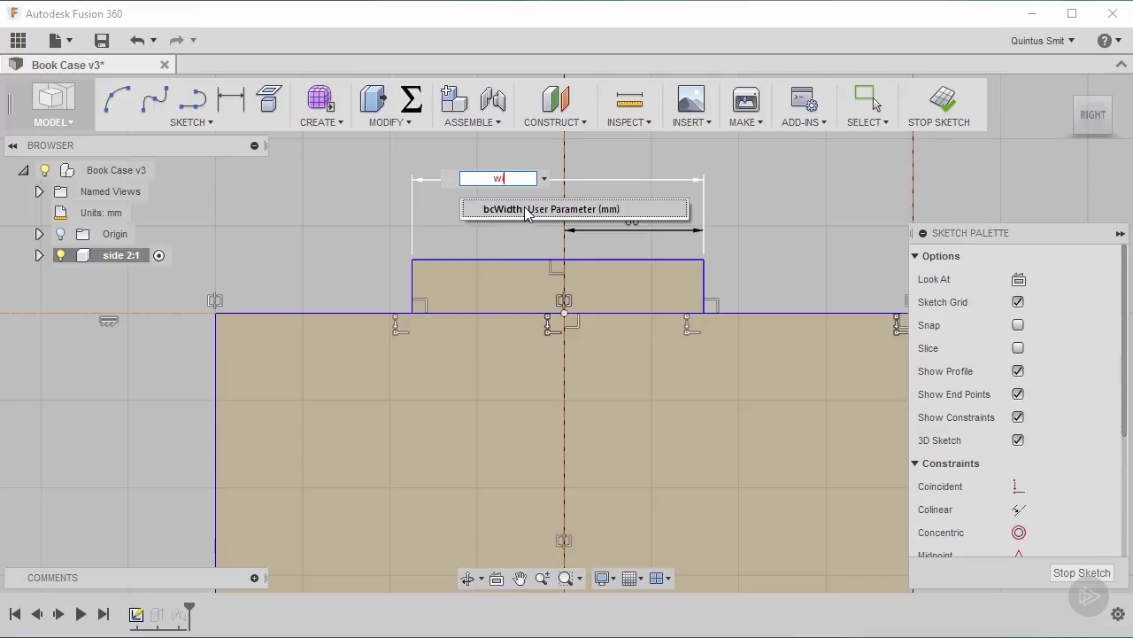
{"action": "left_click", "coordinate": [521, 208]}
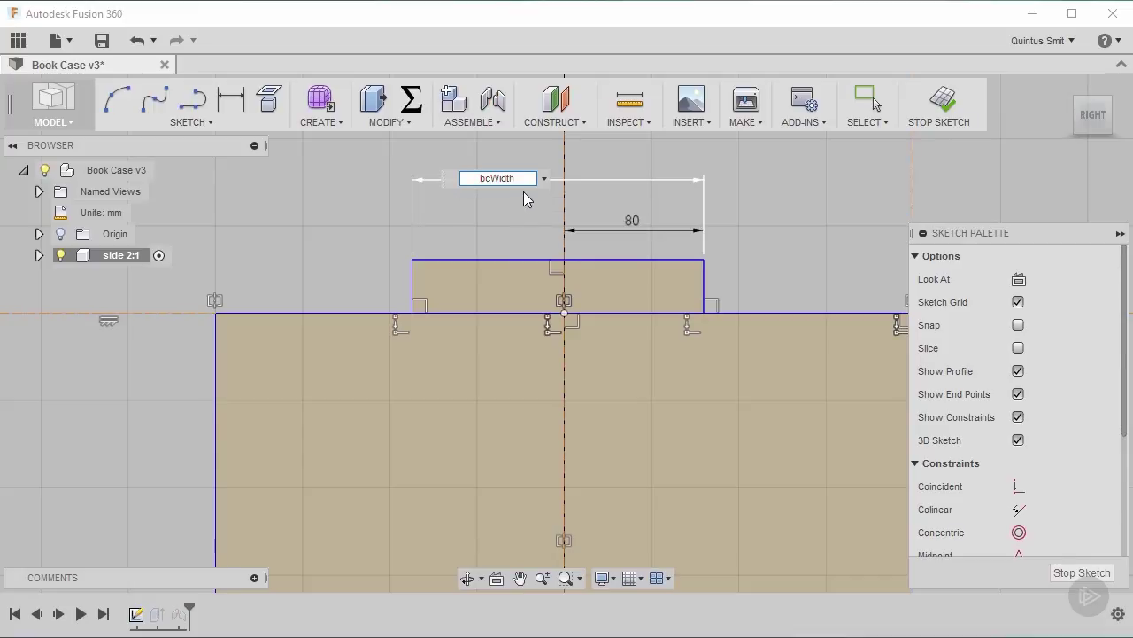
{"action": "type", "text": "/3"}
{"action": "key", "text": "Return"}
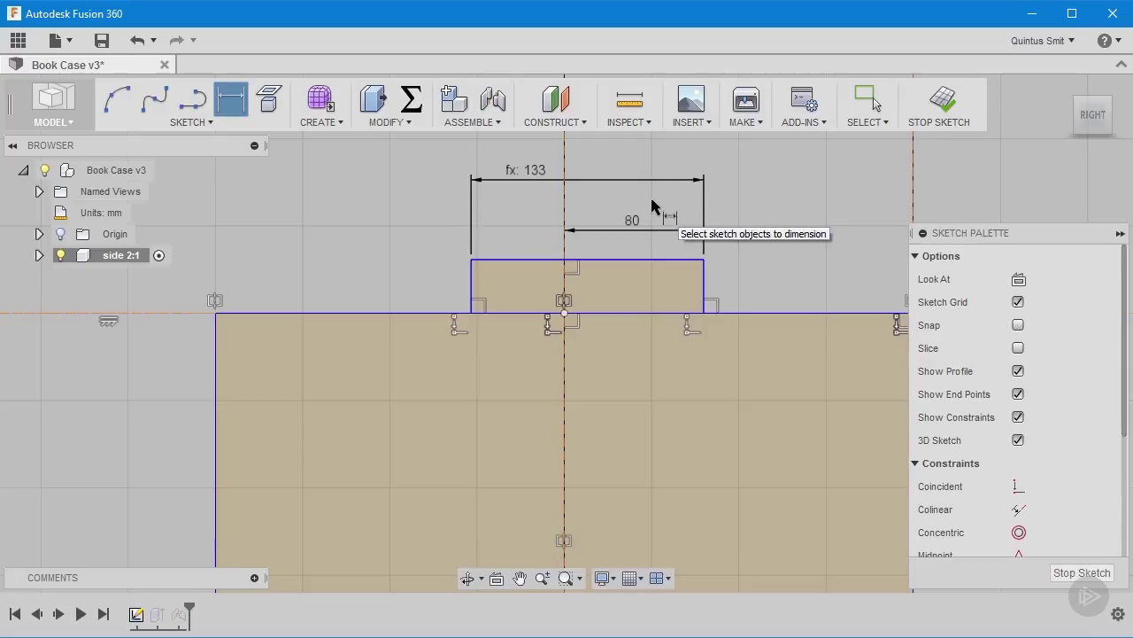
{"action": "key", "text": "Escape"}
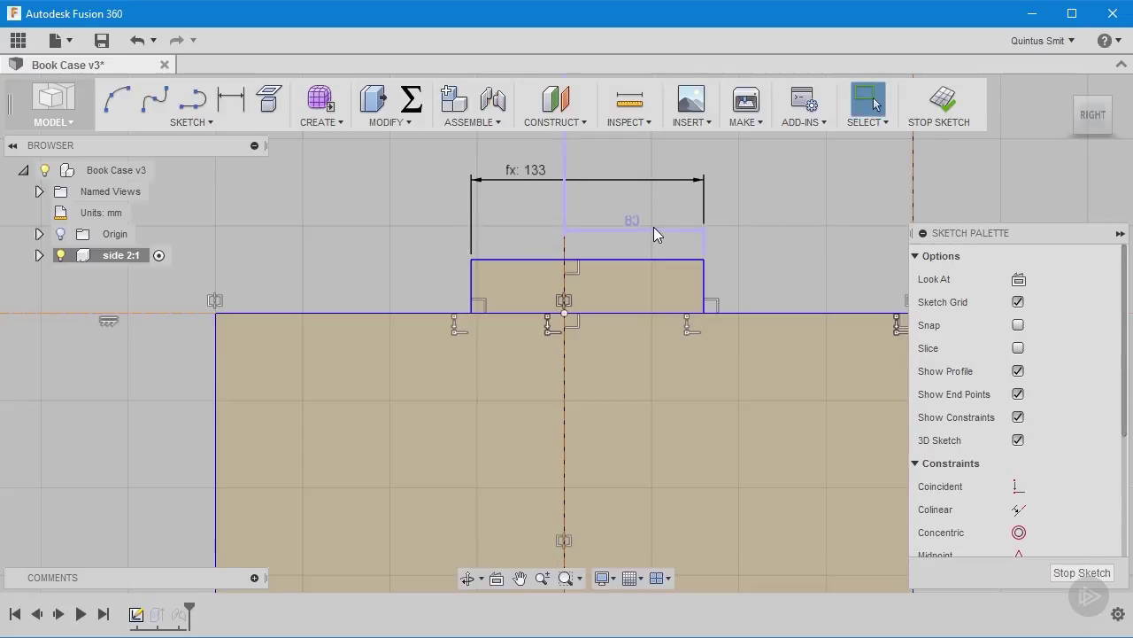
Change the centre-offset dimension to half the tab width (d75/2).
{"action": "double_click", "coordinate": [654, 226]}
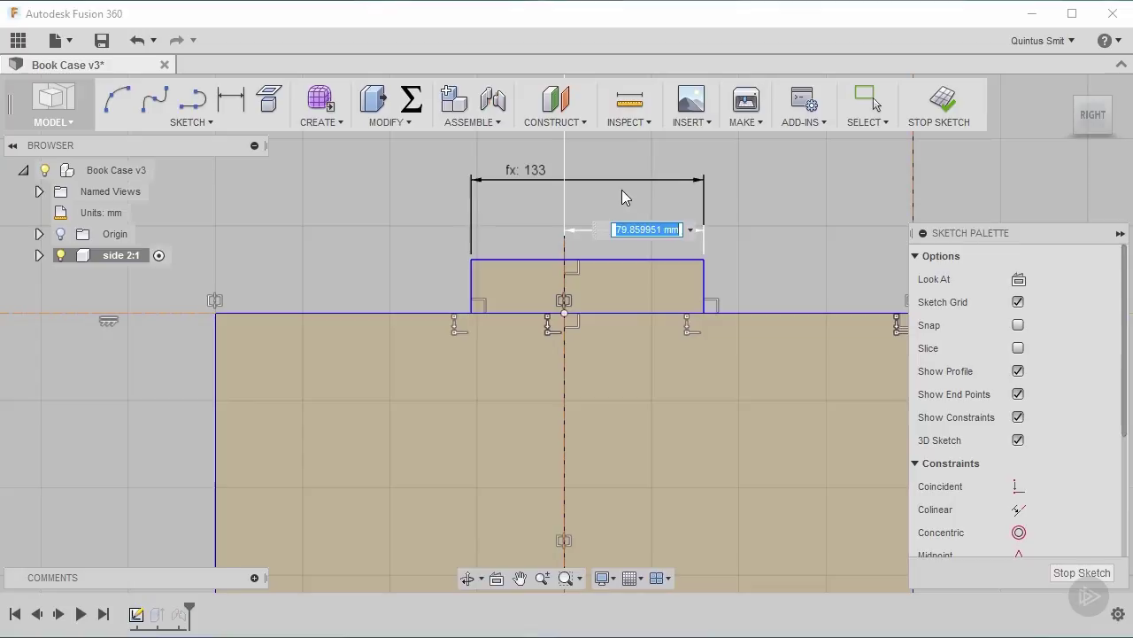
{"action": "left_click", "coordinate": [596, 180]}
{"action": "type", "text": "/2"}
{"action": "key", "text": "Return"}
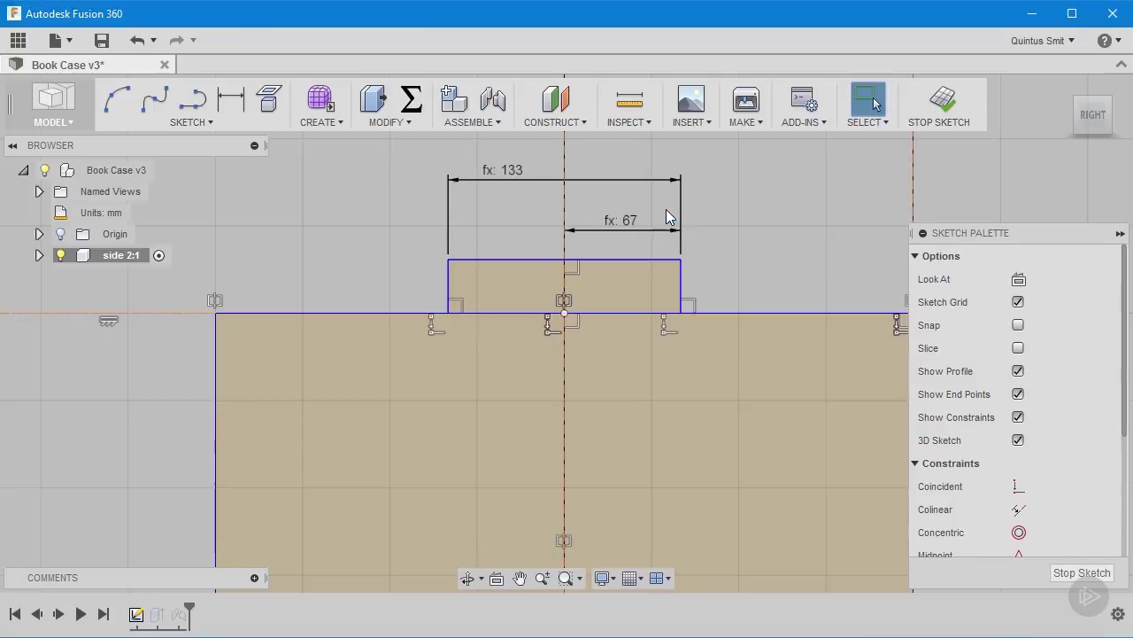
Dimension the tab's height and drive it by the thickness parameter (21 mm).
{"action": "middle_click_drag", "start_coordinate": [791, 245], "coordinate": [716, 216]}
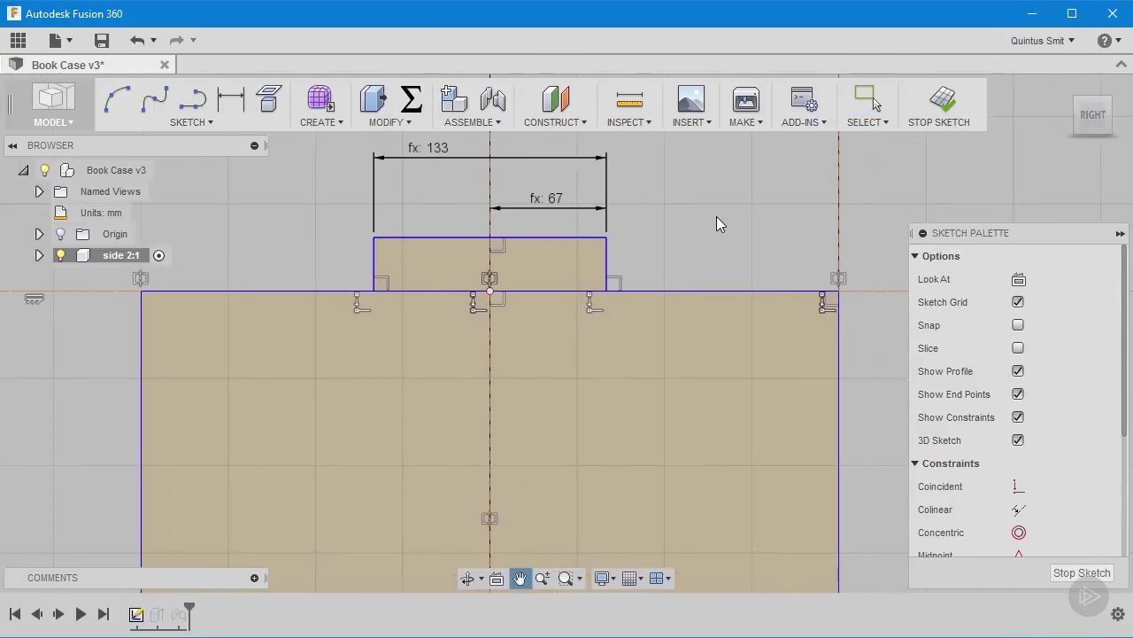
{"action": "key", "text": "d"}
{"action": "left_click", "coordinate": [567, 238]}
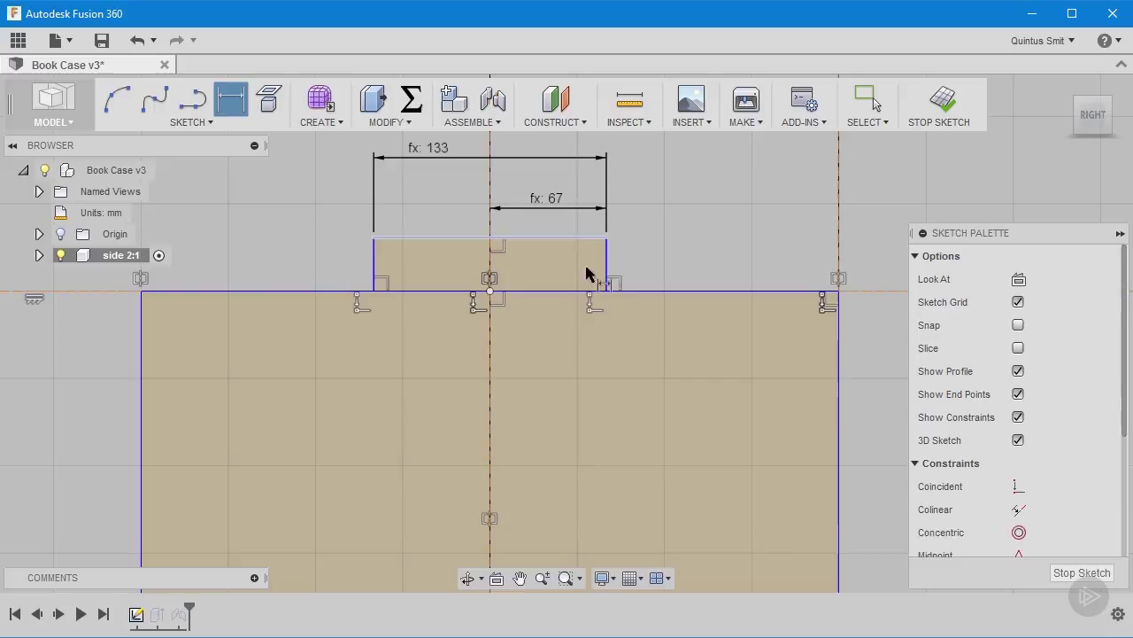
{"action": "left_click", "coordinate": [643, 296]}
{"action": "left_click", "coordinate": [587, 261]}
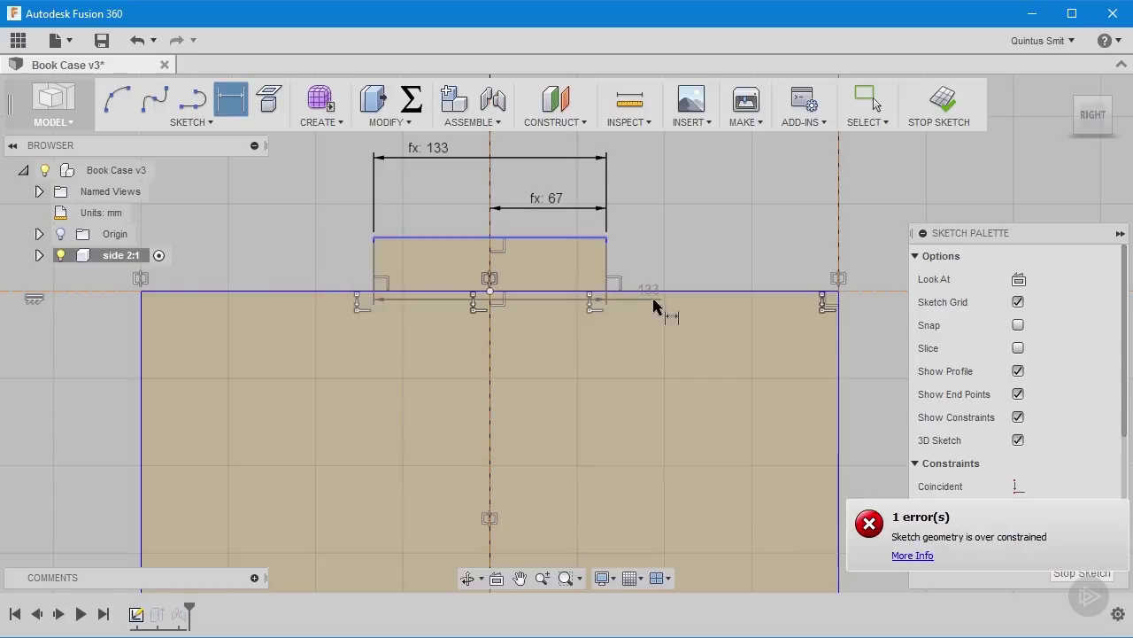
{"action": "left_click", "coordinate": [686, 276]}
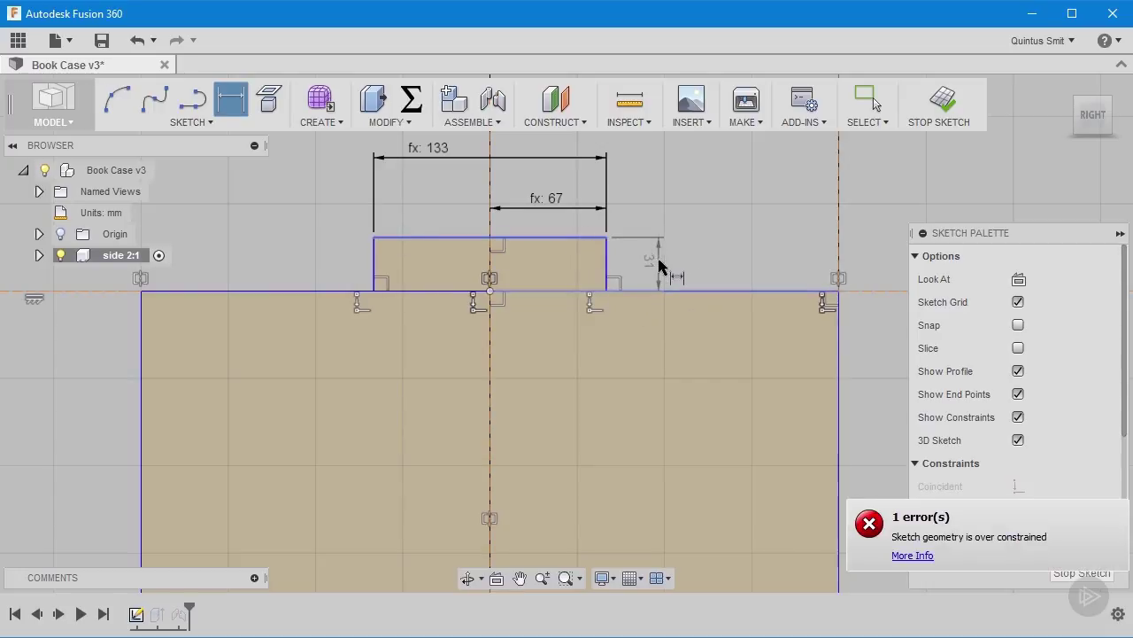
{"action": "left_click", "coordinate": [661, 261]}
{"action": "key", "text": "Escape"}
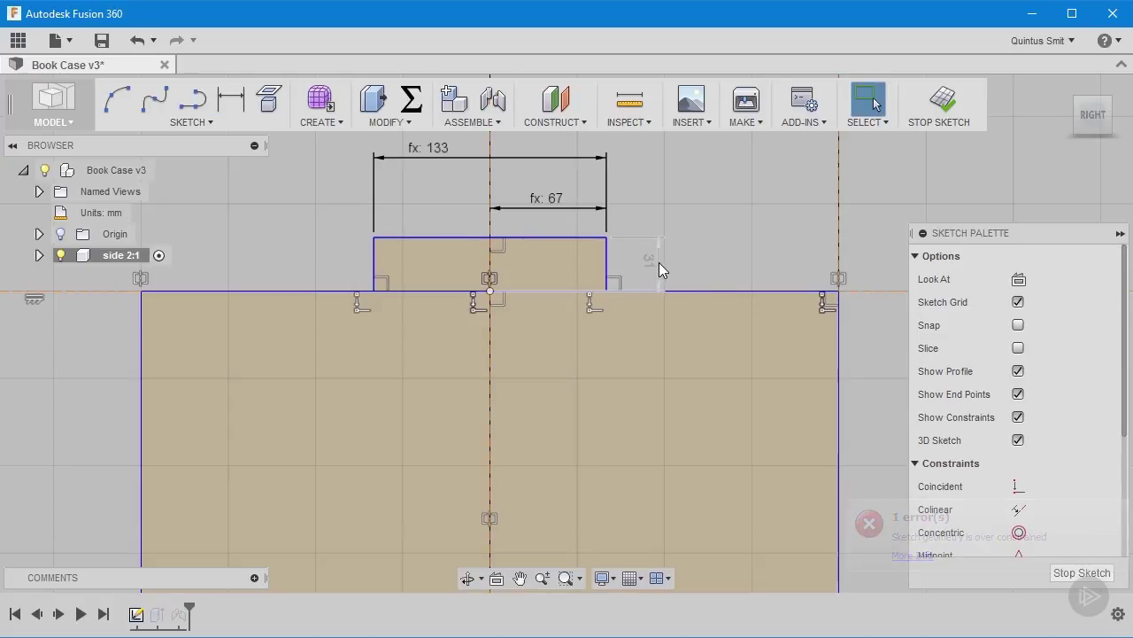
{"action": "double_click", "coordinate": [659, 262]}
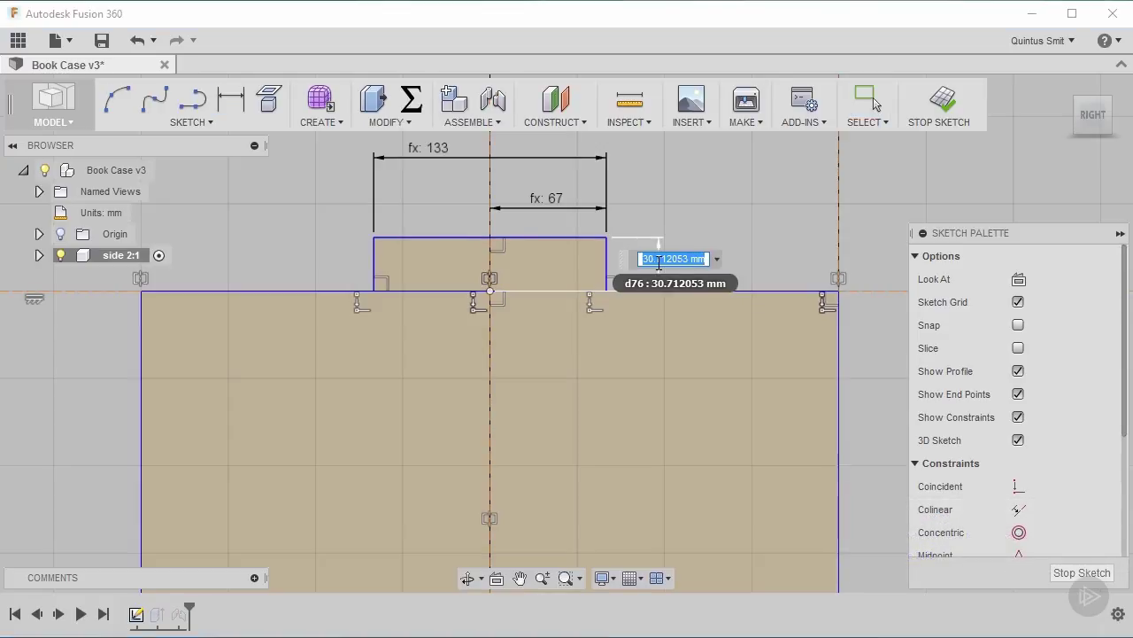
{"action": "type", "text": "thi"}
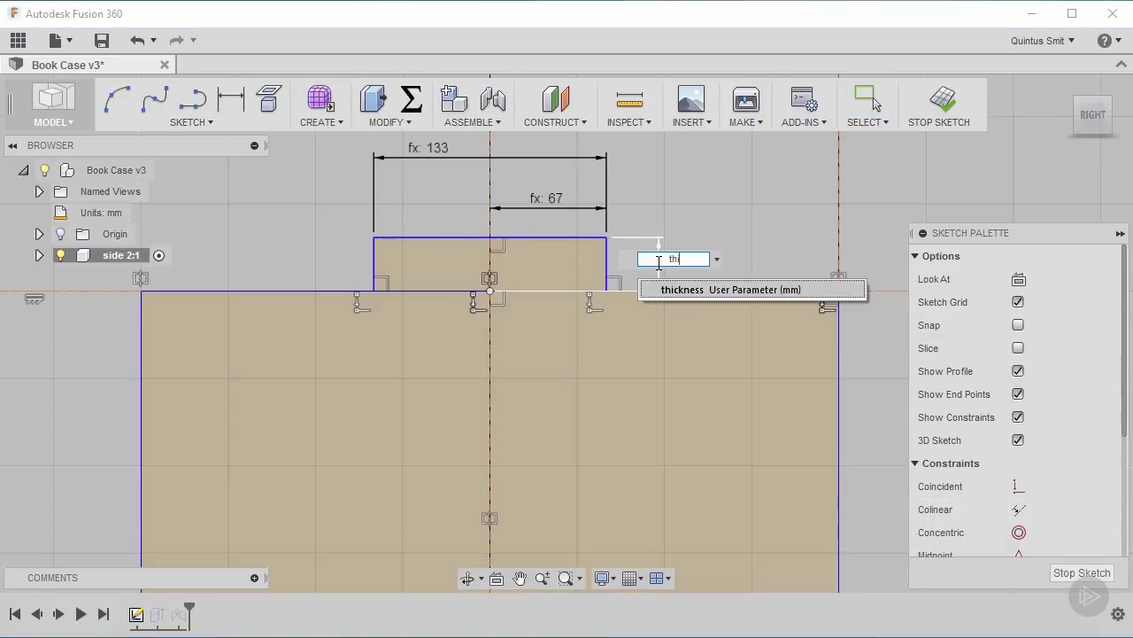
{"action": "left_click", "coordinate": [705, 287]}
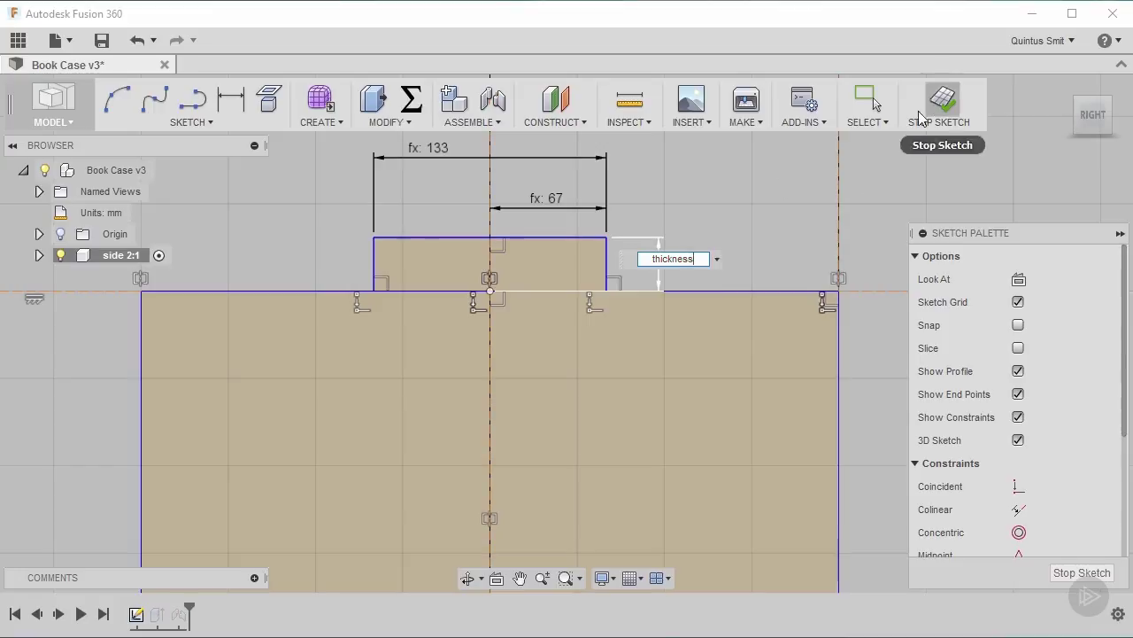
{"action": "key", "text": "Return"}
{"action": "middle_click_drag", "start_coordinate": [728, 210], "coordinate": [759, 208]}
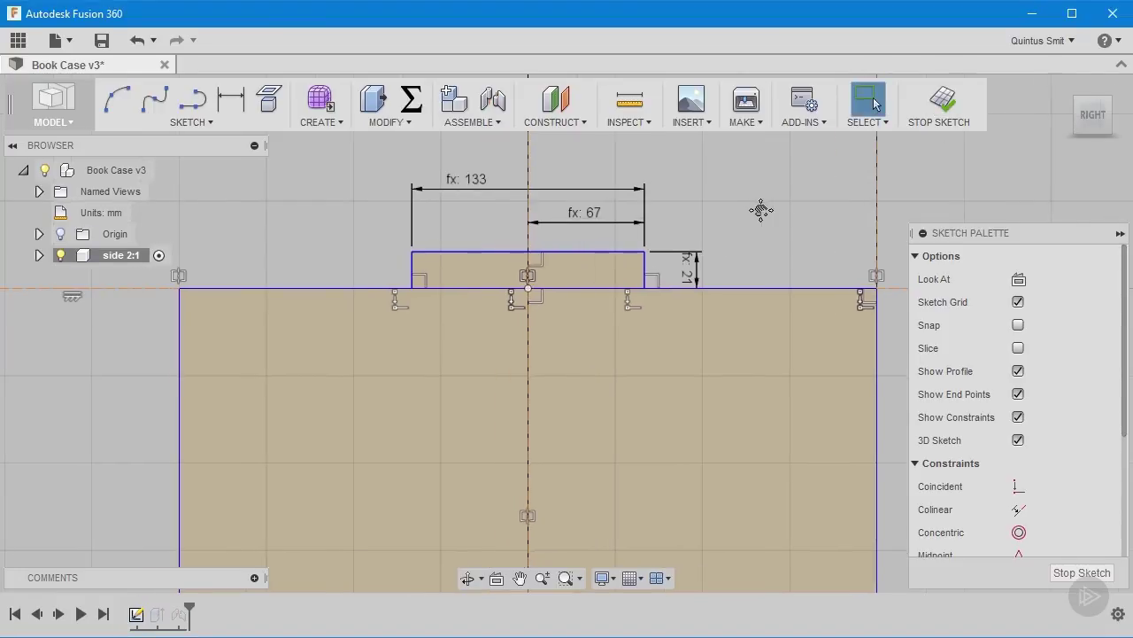
Finish the tab sketch and orbit to an angled view of the side panel.
{"action": "left_click", "coordinate": [944, 108]}
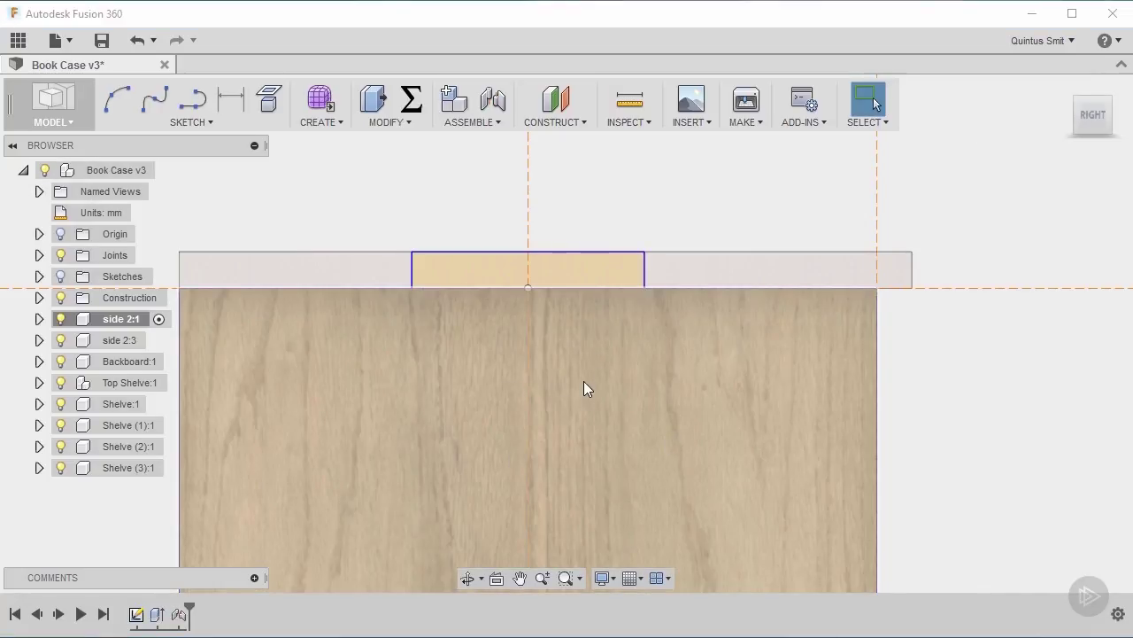
{"action": "mouse_move", "coordinate": [583, 383]}
{"action": "middle_mouse_down", "text": "shift"}
{"action": "mouse_move", "coordinate": [678, 390]}
{"action": "mouse_move", "coordinate": [683, 402]}
{"action": "mouse_move", "coordinate": [670, 410]}
{"action": "mouse_move", "coordinate": [558, 285]}
{"action": "middle_mouse_up", "text": "shift"}
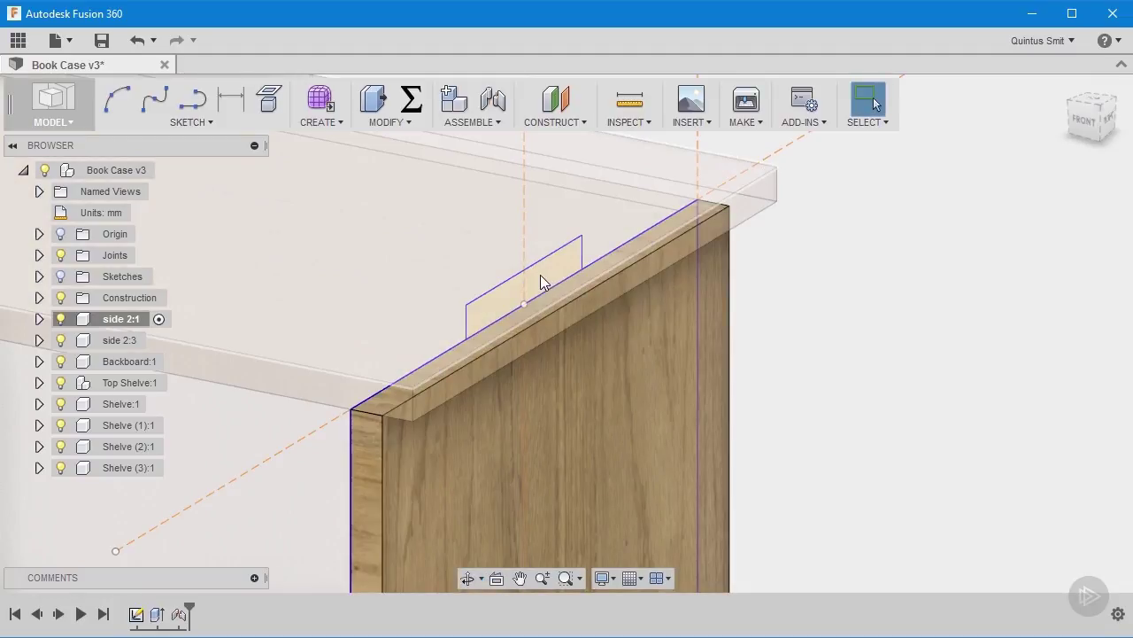
{"action": "left_click", "coordinate": [542, 281]}
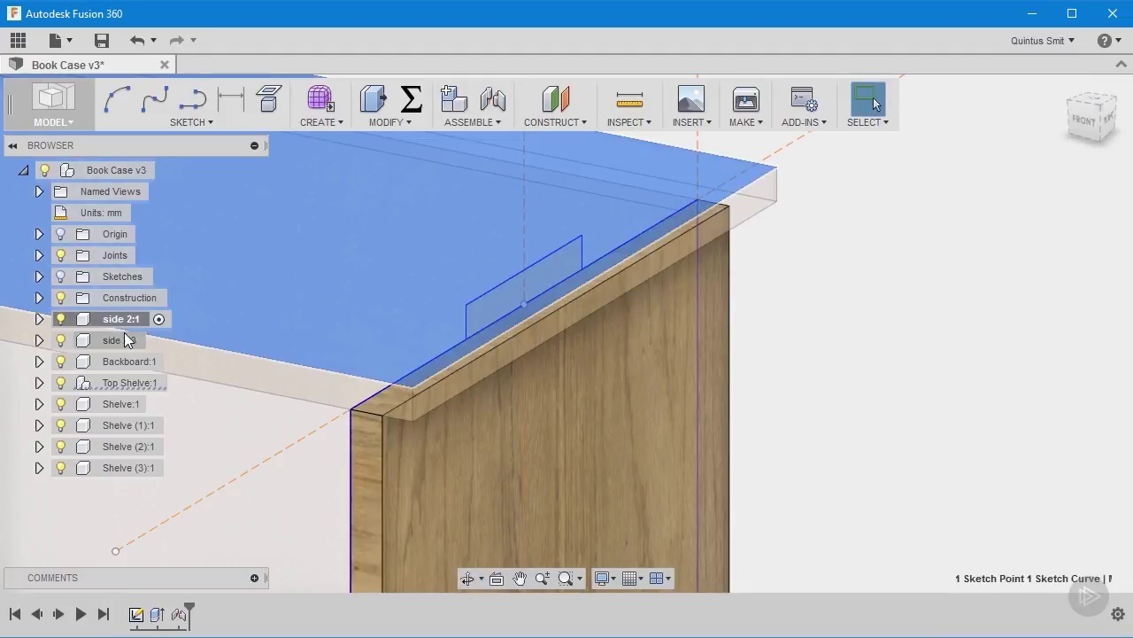
{"action": "left_click", "coordinate": [139, 321]}
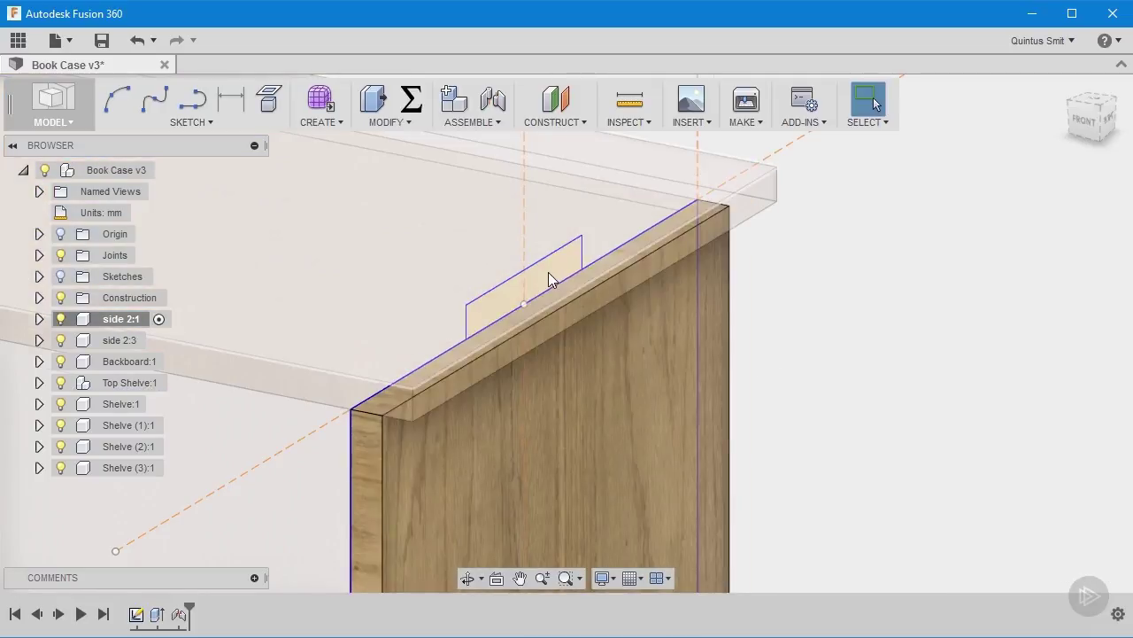
{"action": "scroll", "coordinate": [548, 272], "scroll_direction": "up", "scroll_amount": 2}
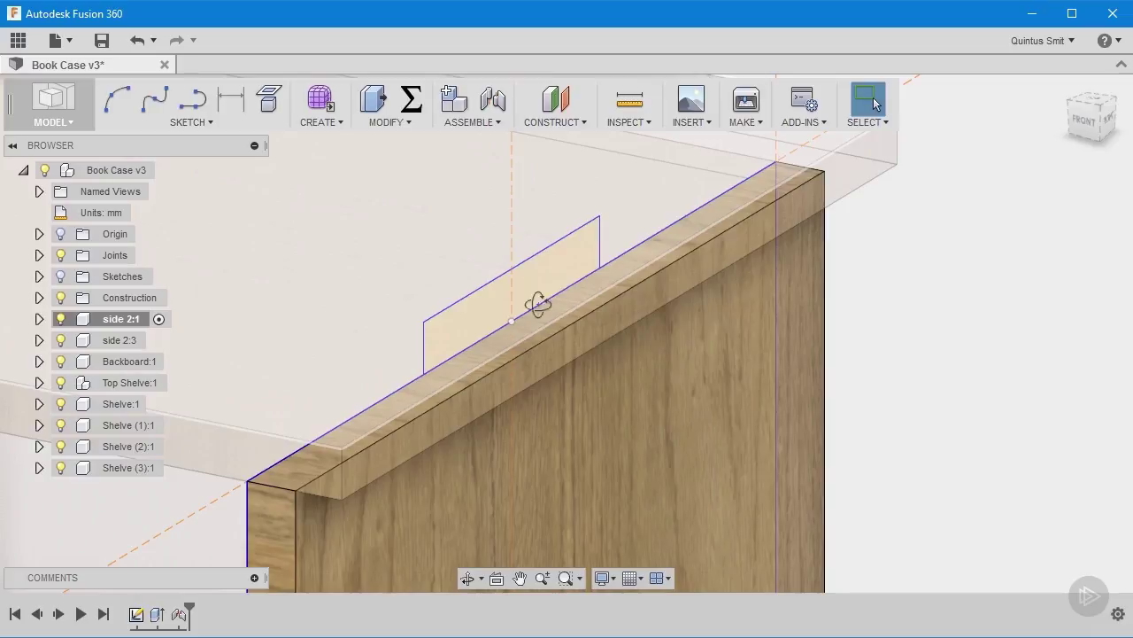
{"action": "middle_click_drag", "start_coordinate": [537, 304], "coordinate": [476, 320], "text": "shift"}
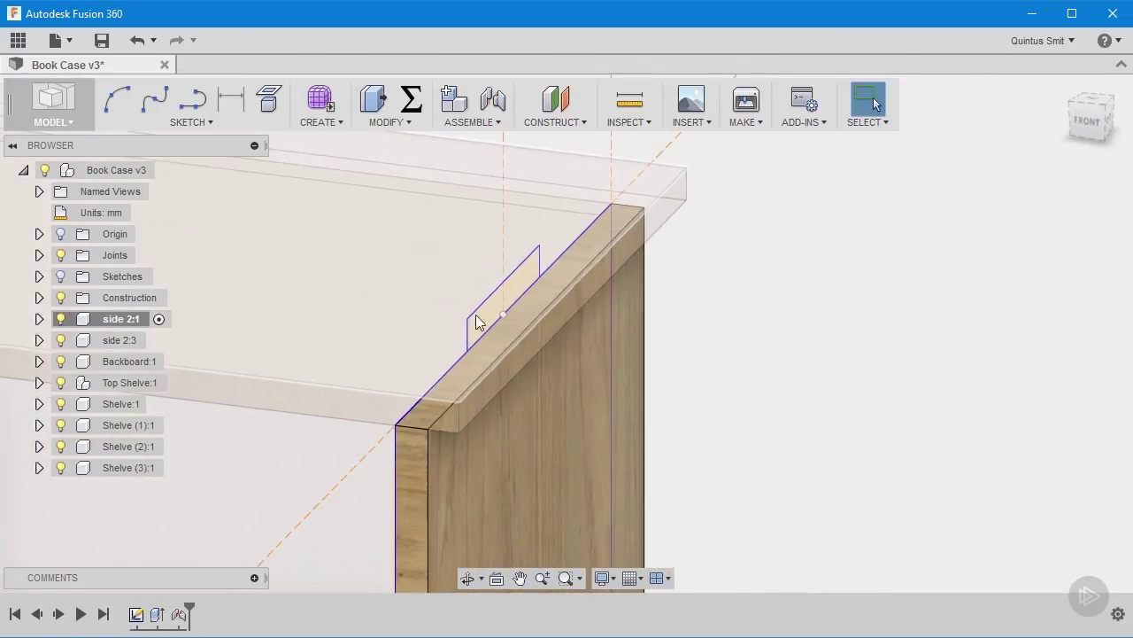
Hide Top Shelve:1 and select the exposed tab profile on the panel's top edge.
{"action": "left_click", "coordinate": [60, 383]}
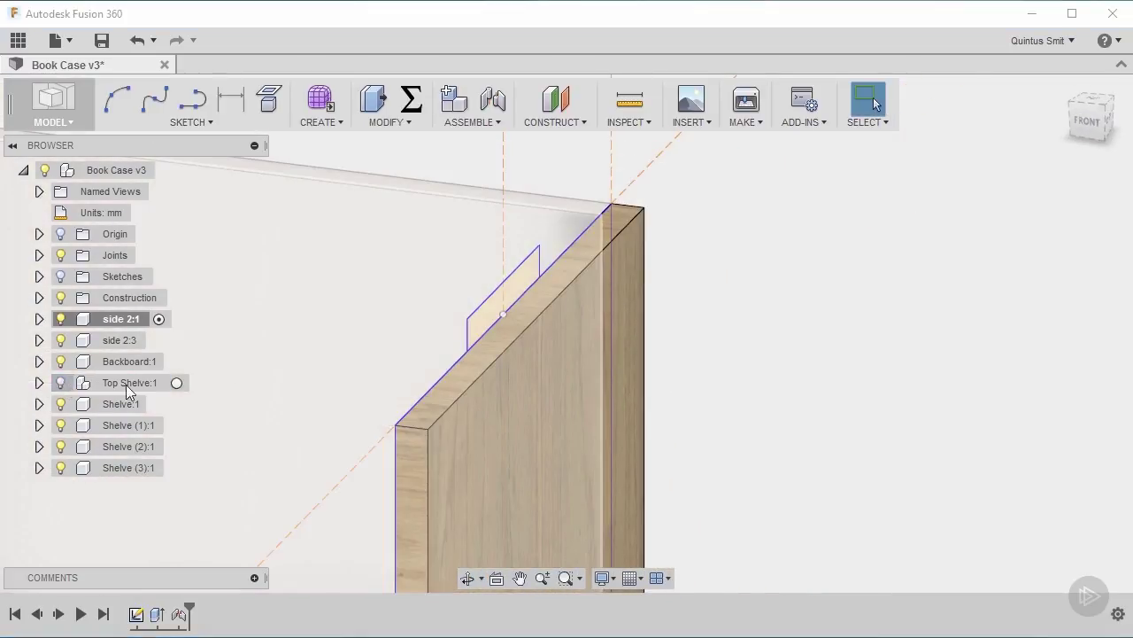
{"action": "left_click", "coordinate": [522, 281]}
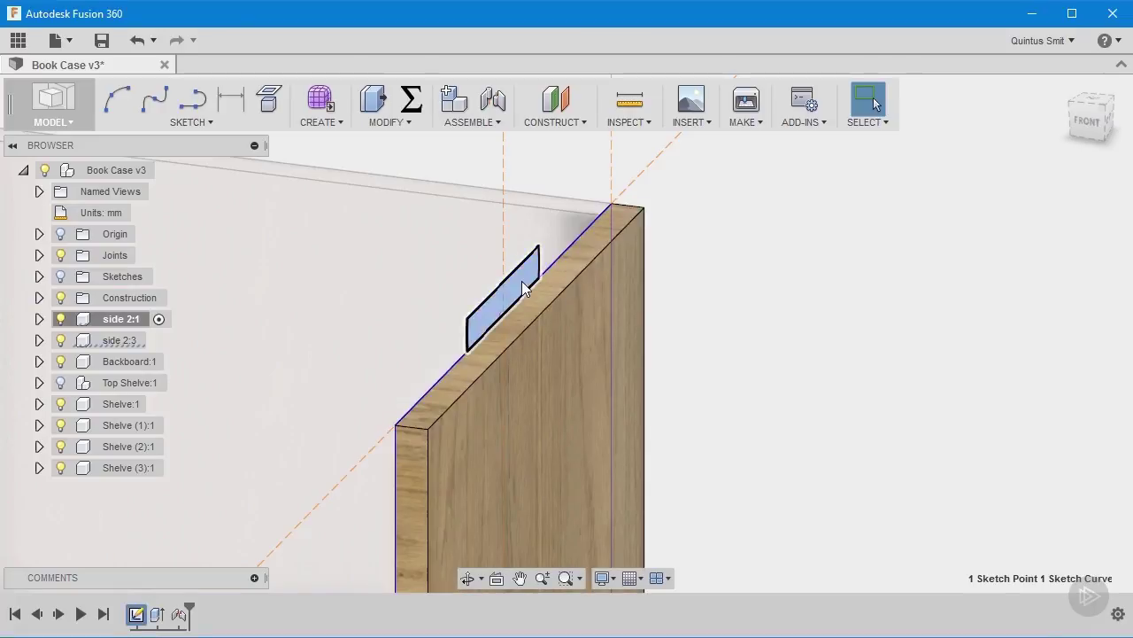
{"action": "right_click", "coordinate": [522, 280]}
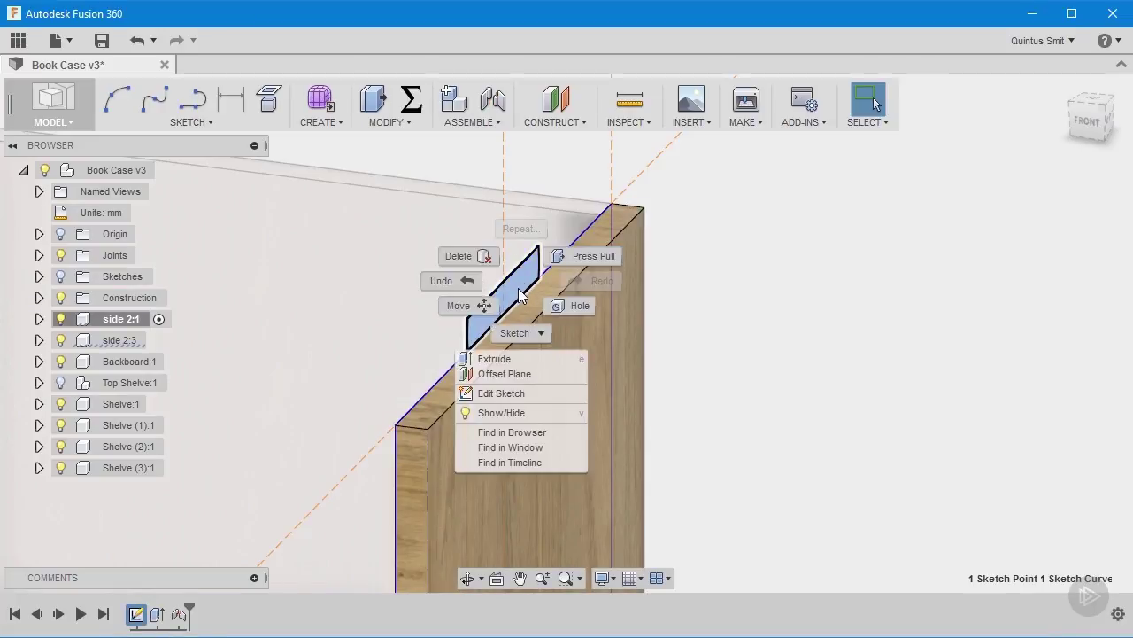
Extrude the tab profile by 'thickness', joined to the side panel.
{"action": "left_click", "coordinate": [507, 358]}
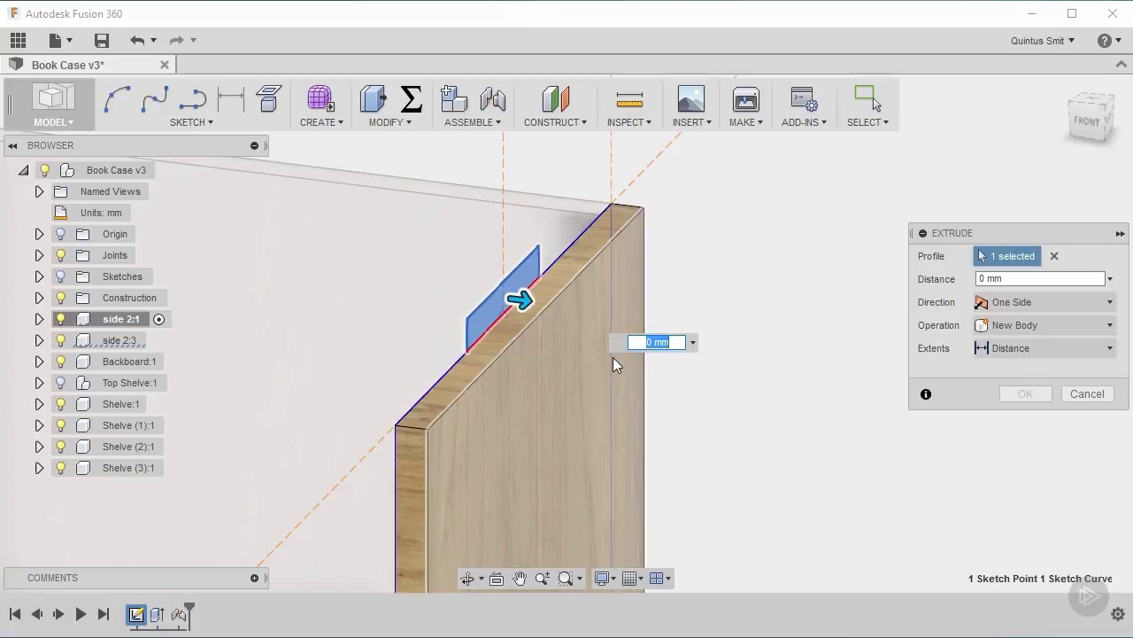
{"action": "type", "text": "thi"}
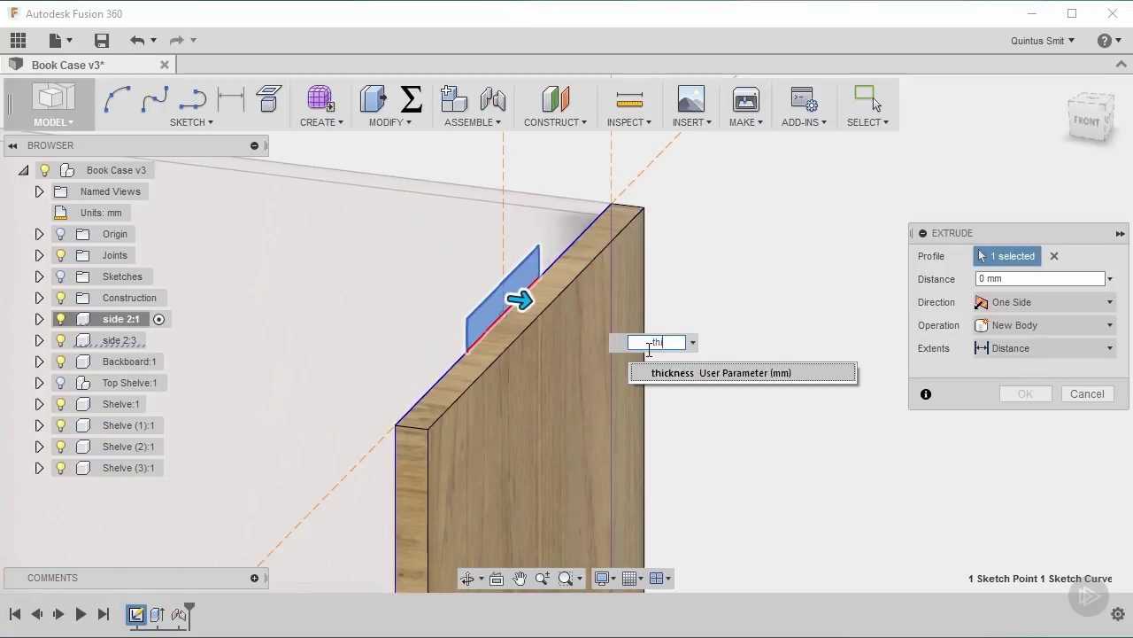
{"action": "left_click", "coordinate": [725, 373]}
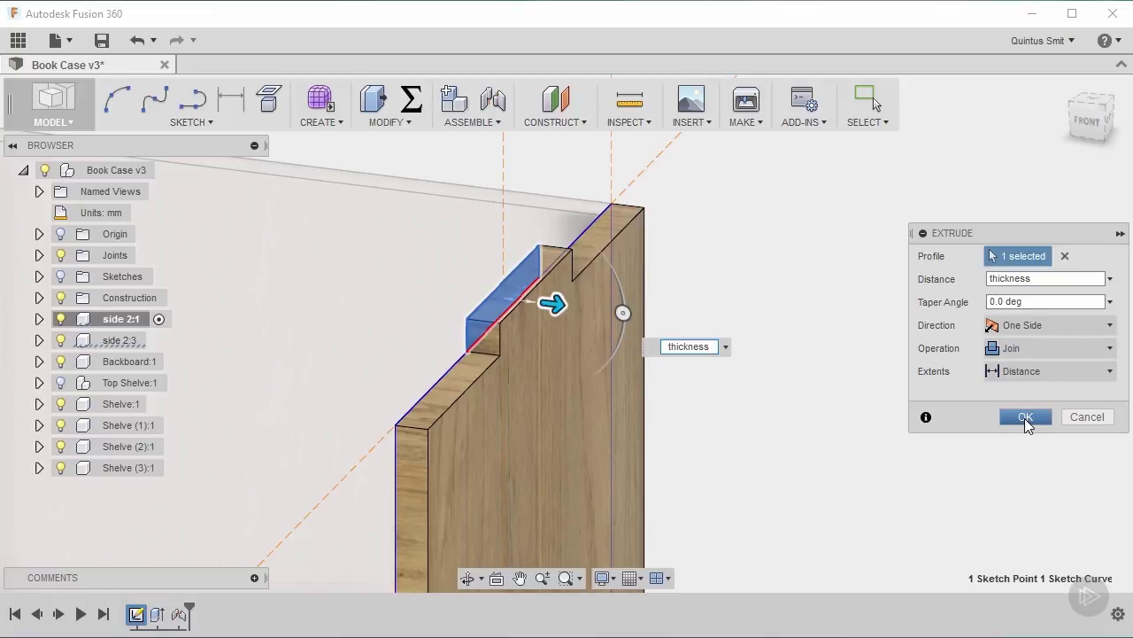
{"action": "left_click", "coordinate": [1025, 418]}
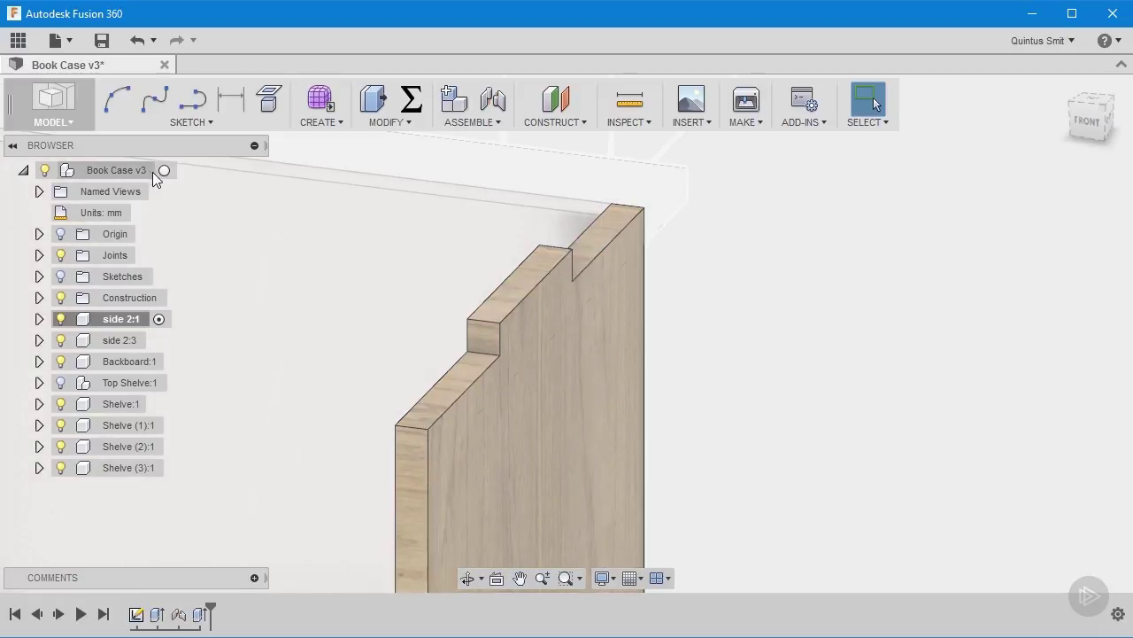
Activate Book Case v3, show Top Shelve:1 again, and orbit to inspect both side tabs.
{"action": "scroll", "coordinate": [646, 330], "scroll_direction": "down", "scroll_amount": 5}
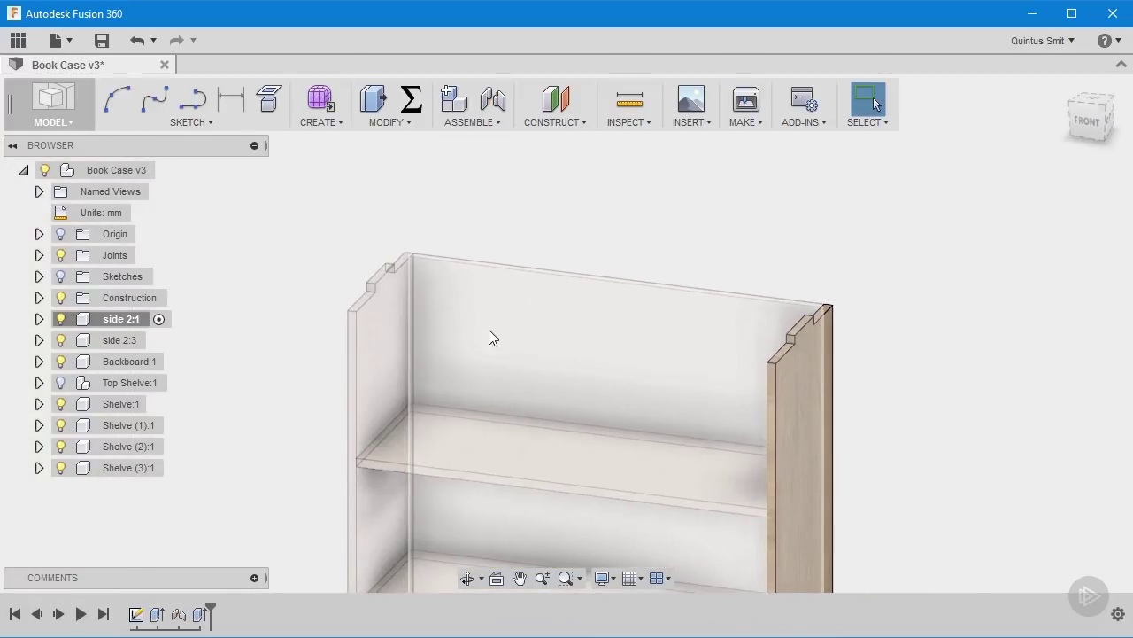
{"action": "middle_click_drag", "start_coordinate": [420, 321], "coordinate": [485, 317], "text": "shift"}
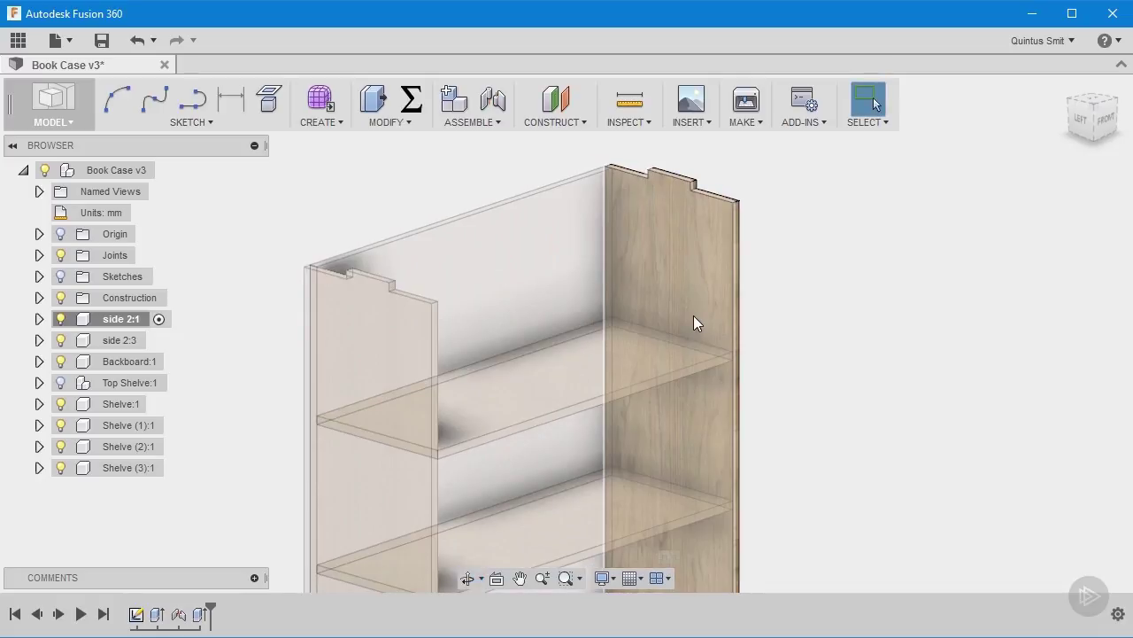
{"action": "middle_click_drag", "start_coordinate": [695, 318], "coordinate": [570, 322], "text": "shift"}
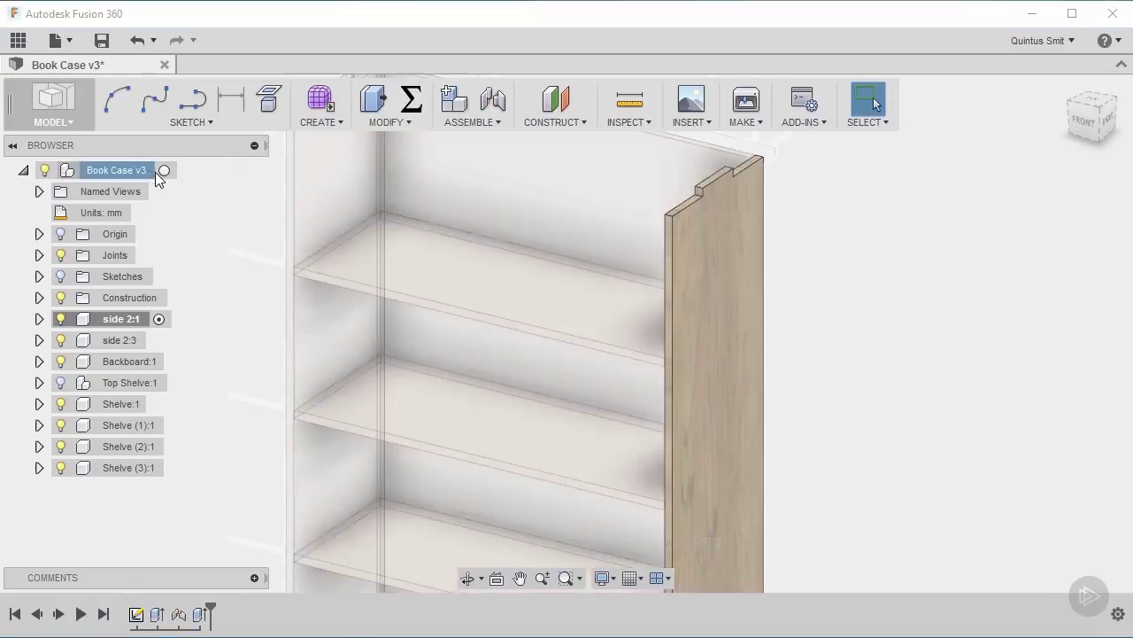
{"action": "left_click", "coordinate": [171, 170]}
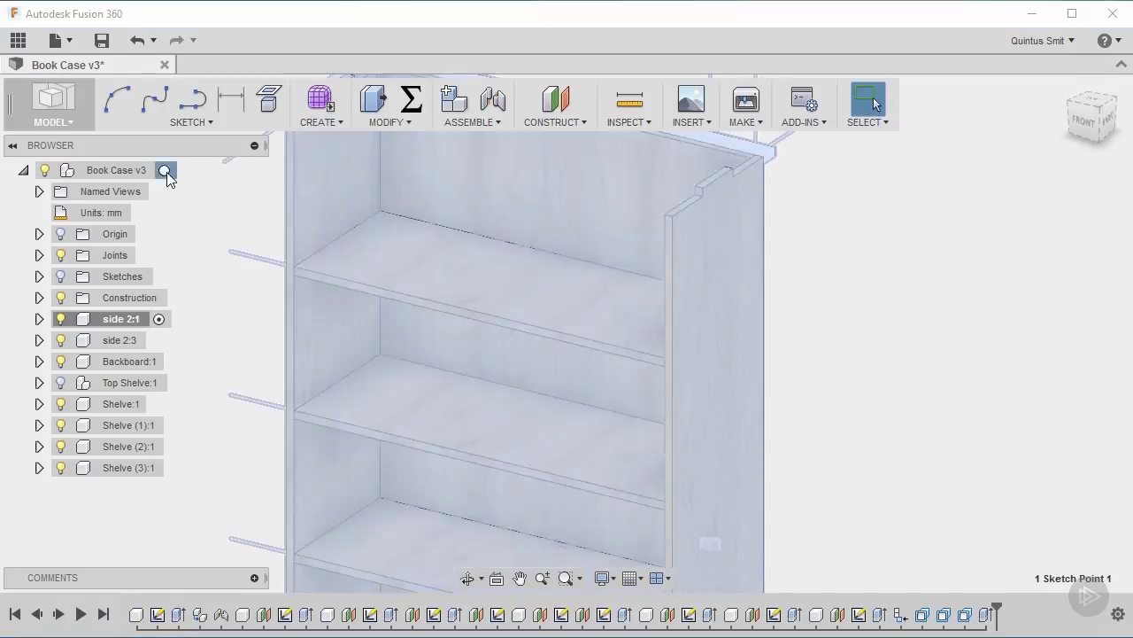
{"action": "middle_click_drag", "start_coordinate": [730, 384], "coordinate": [408, 409], "text": "shift"}
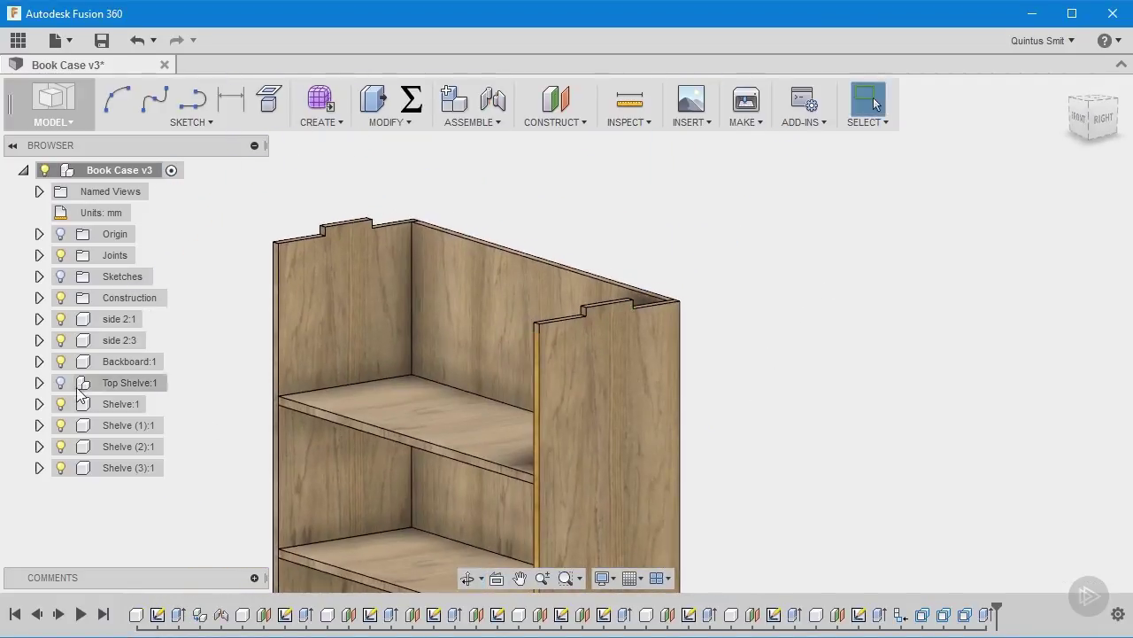
{"action": "left_click", "coordinate": [61, 382]}
{"action": "middle_click_drag", "start_coordinate": [782, 422], "coordinate": [906, 378], "text": "shift"}
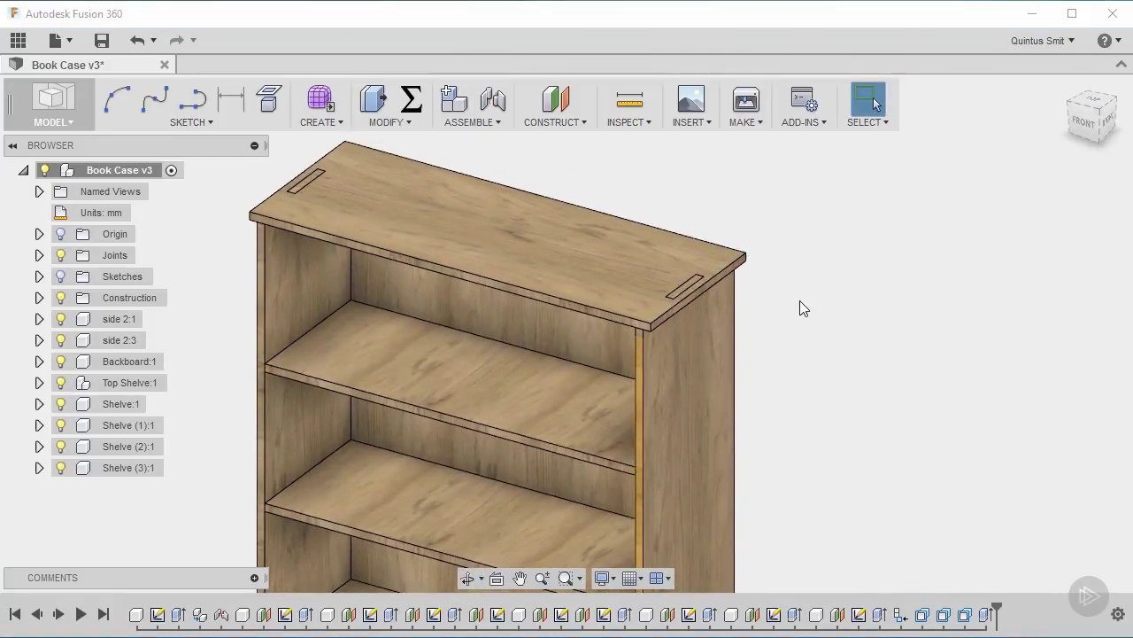